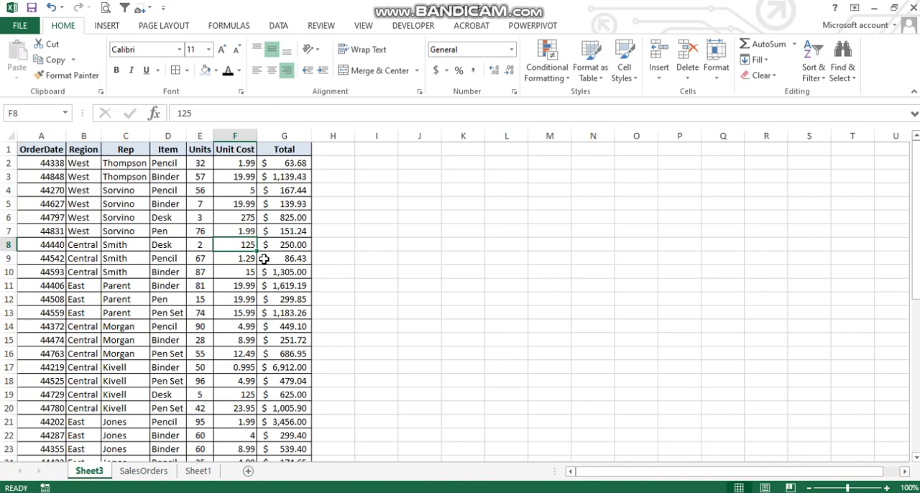
# Insert a blank cell at F4, shifting the existing cells in that row to the right
pyautogui.moveTo(246, 164); pyautogui.dragTo(97, 410)
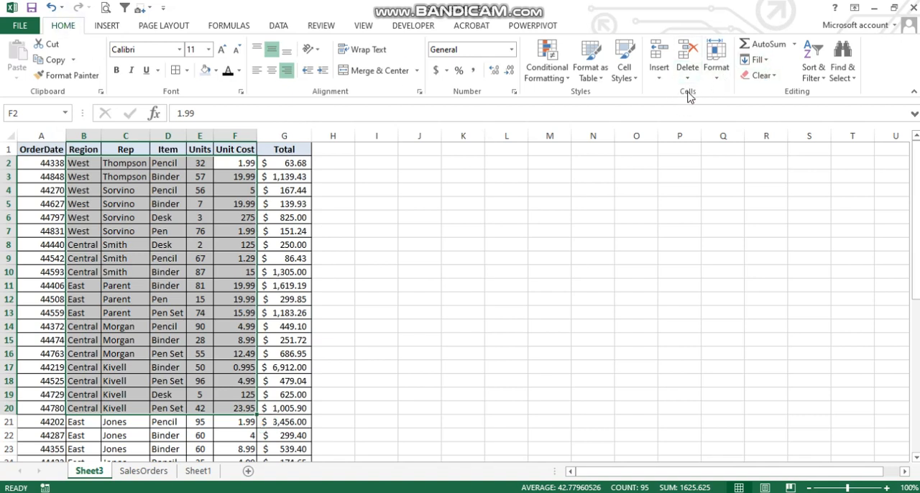
pyautogui.click(285, 204)
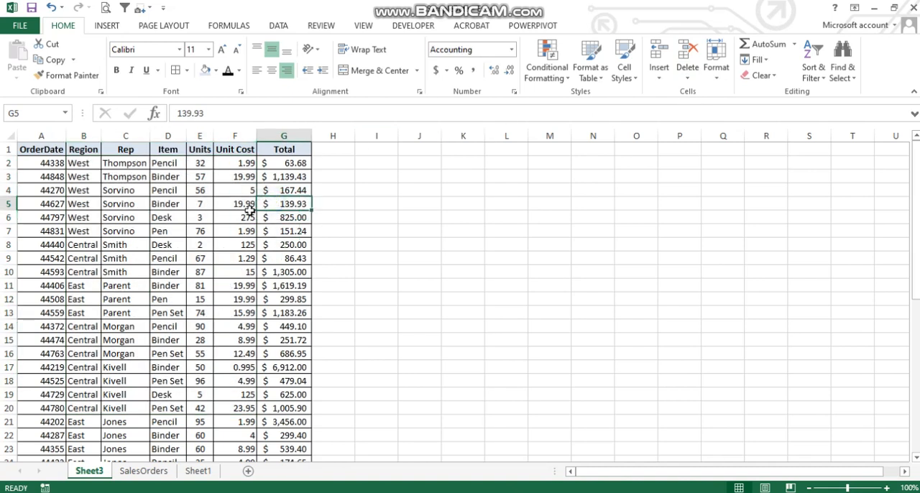
pyautogui.click(243, 189)
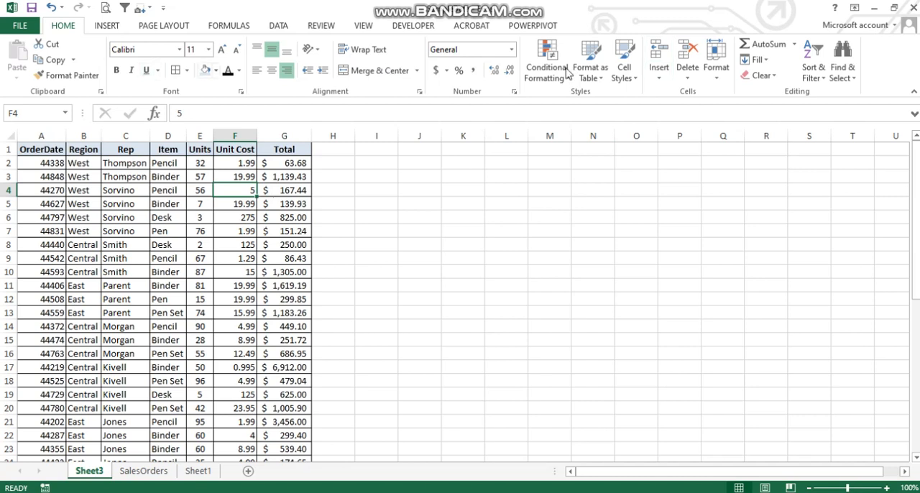
pyautogui.click(659, 81)
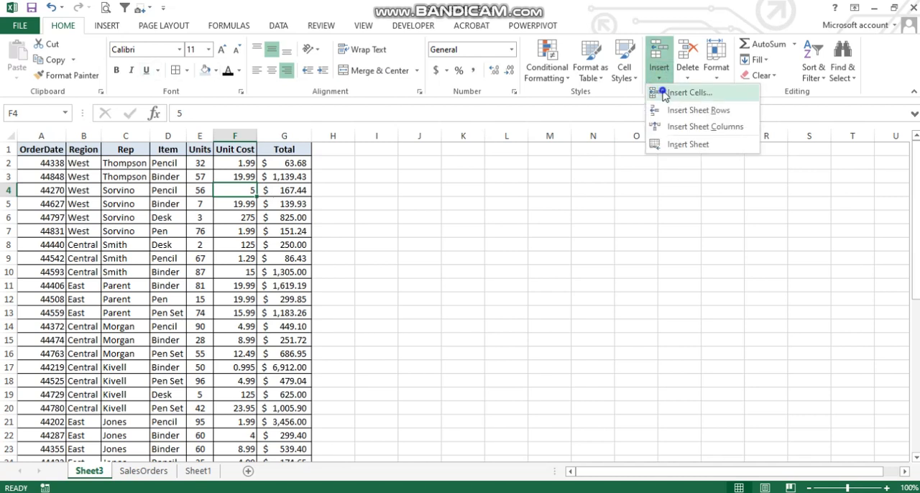
pyautogui.click(688, 93)
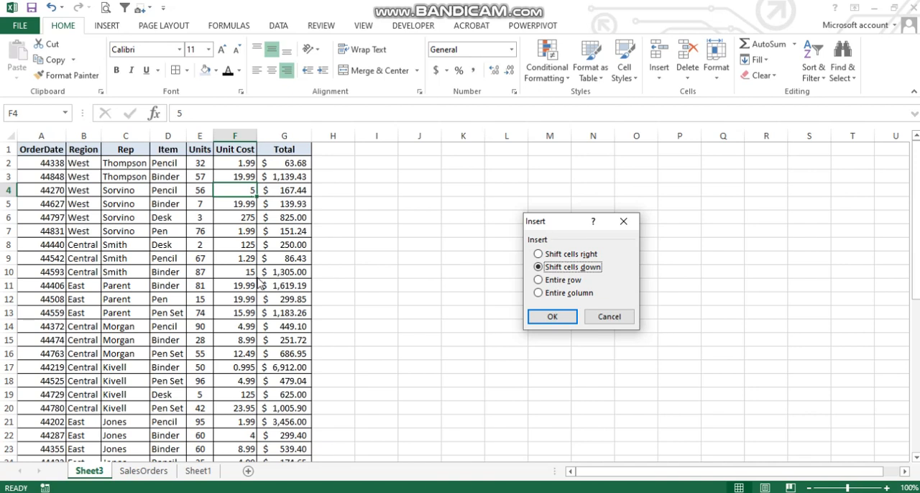
pyautogui.click(539, 254)
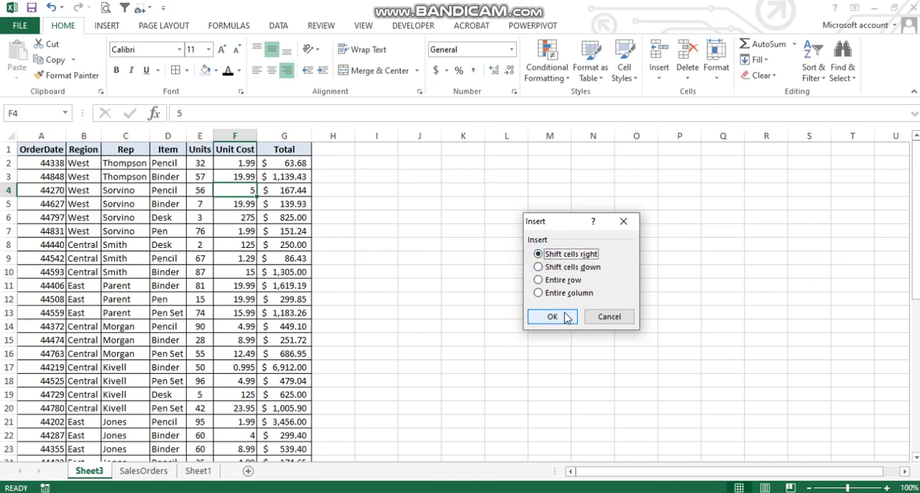
pyautogui.click(552, 317)
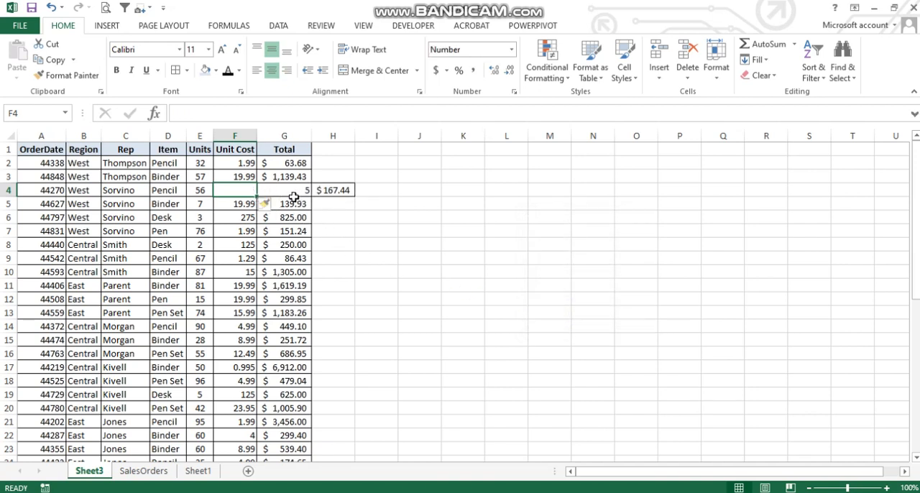
# Insert a blank cell at F4 with the cells shifted down, and check how far the Unit Cost column extends
pyautogui.rightClick(232, 190)
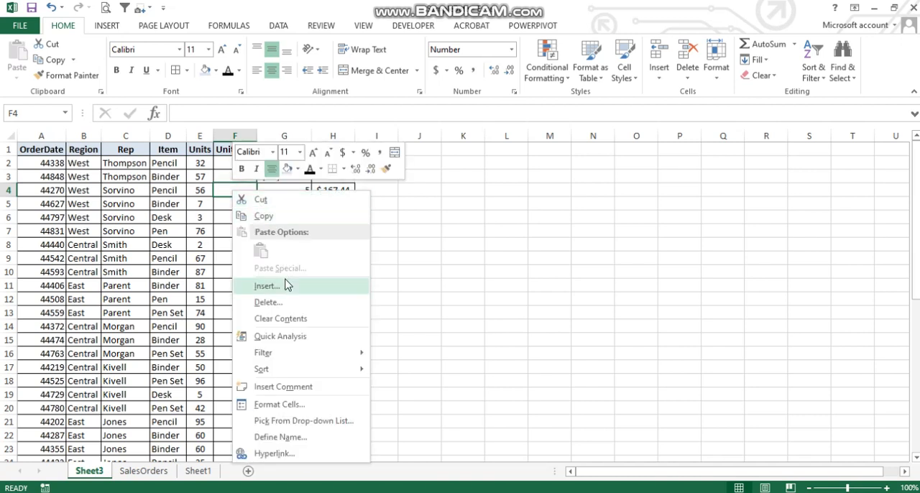
pyautogui.click(660, 72)
pyautogui.click(671, 92)
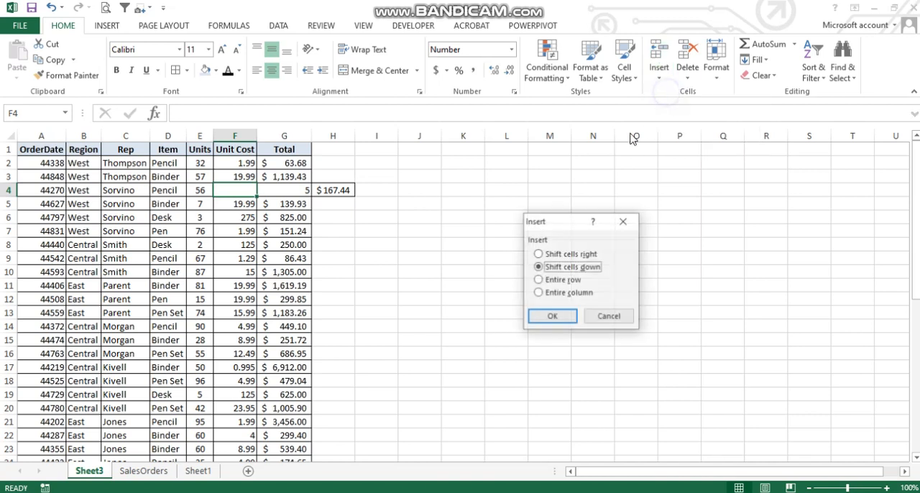
pyautogui.click(565, 254)
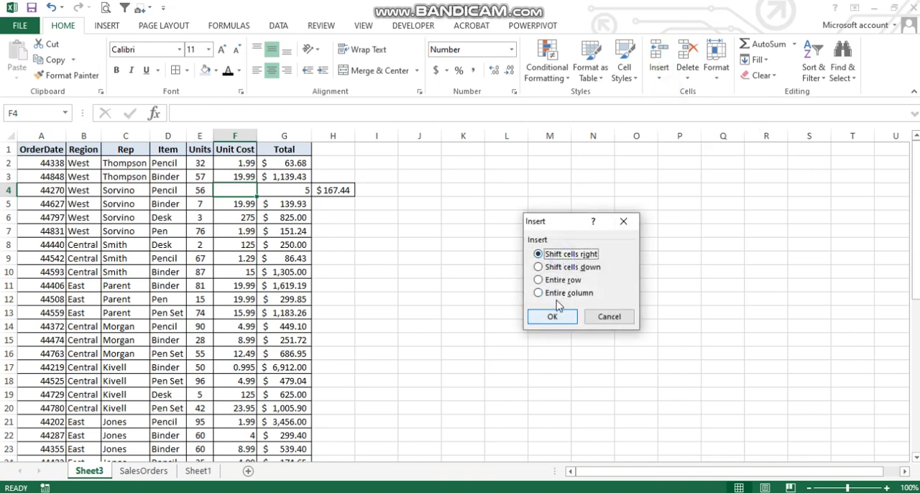
pyautogui.click(549, 267)
pyautogui.click(552, 317)
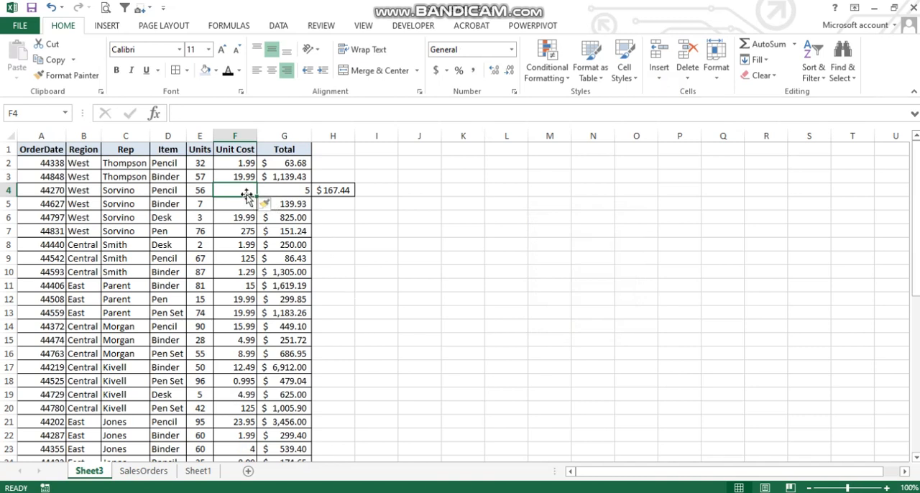
pyautogui.scroll(-8, 248, 208)
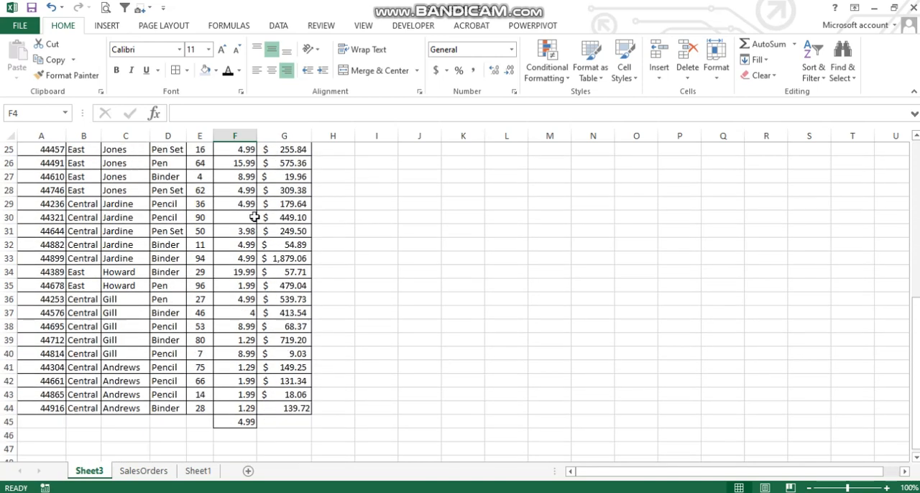
pyautogui.scroll(8, 246, 360)
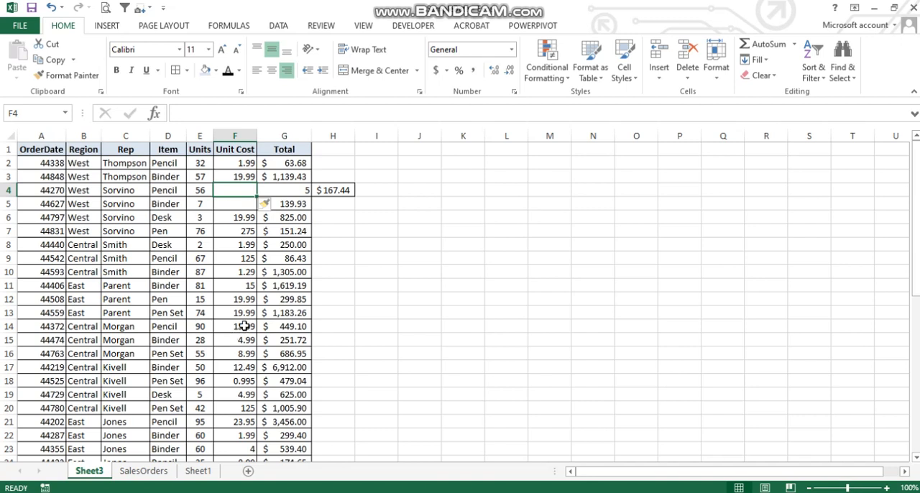
# Insert an entire blank sheet row at row 4, based on cell F4
pyautogui.click(250, 131)
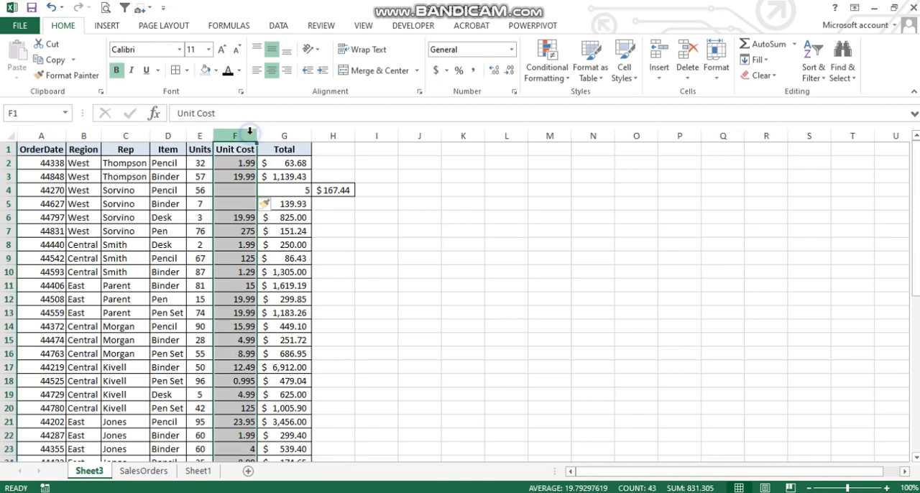
pyautogui.click(241, 193)
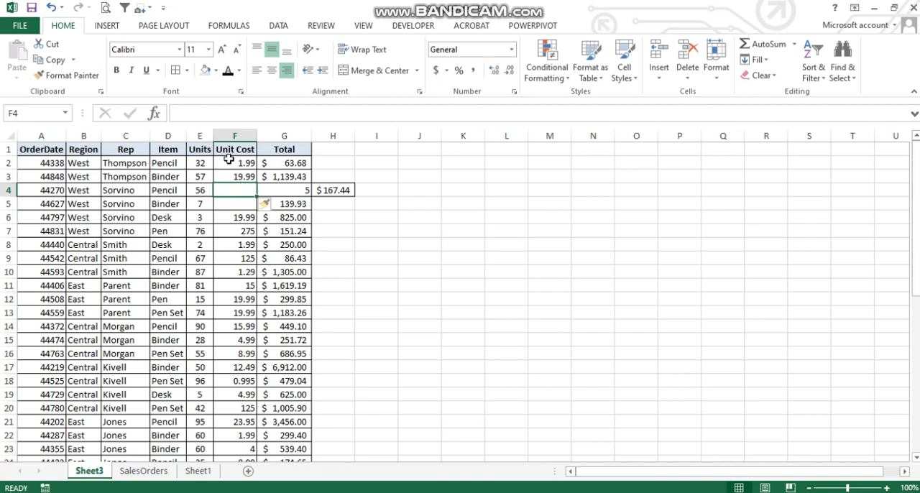
pyautogui.click(11, 190)
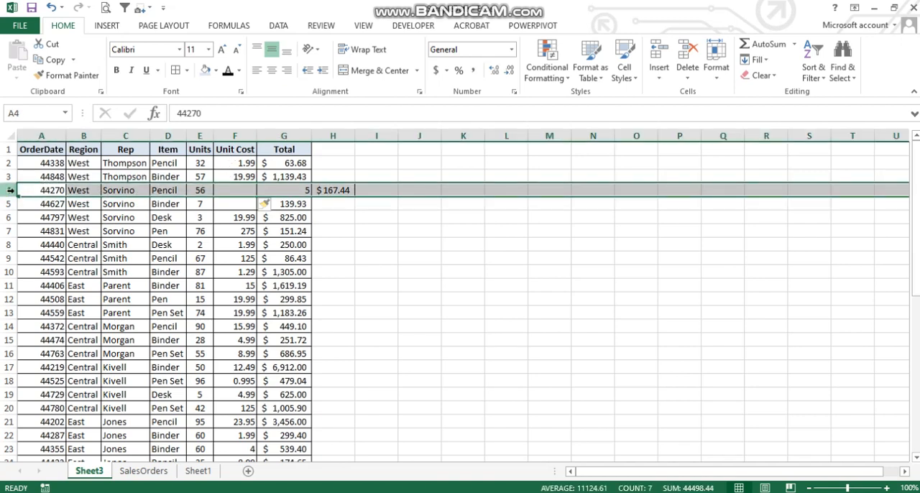
pyautogui.click(63, 189)
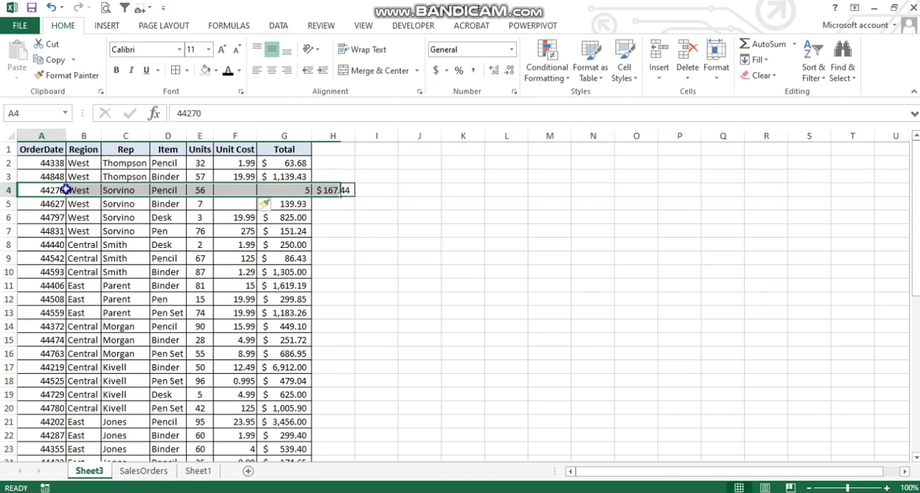
pyautogui.rightClick(228, 194)
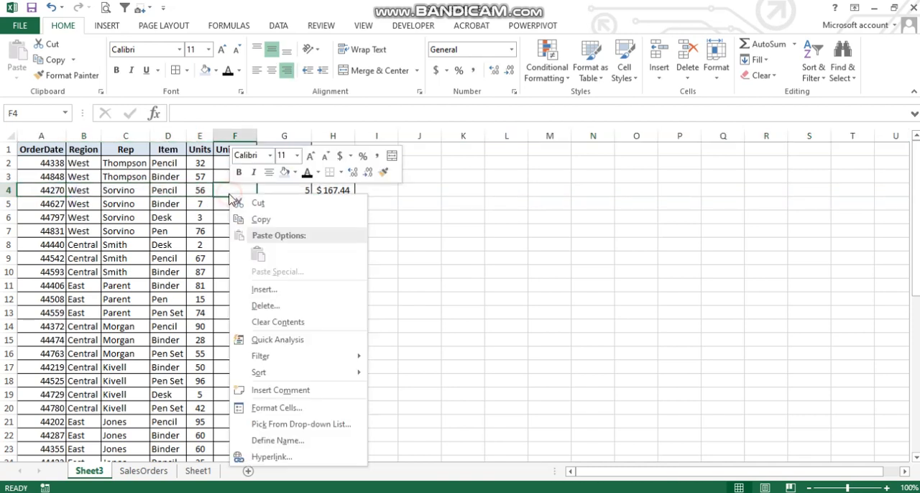
pyautogui.click(660, 75)
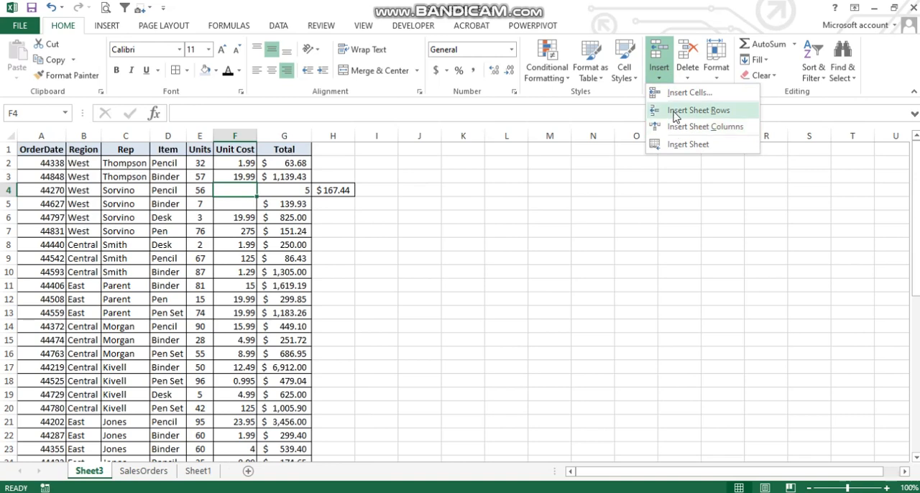
pyautogui.click(698, 110)
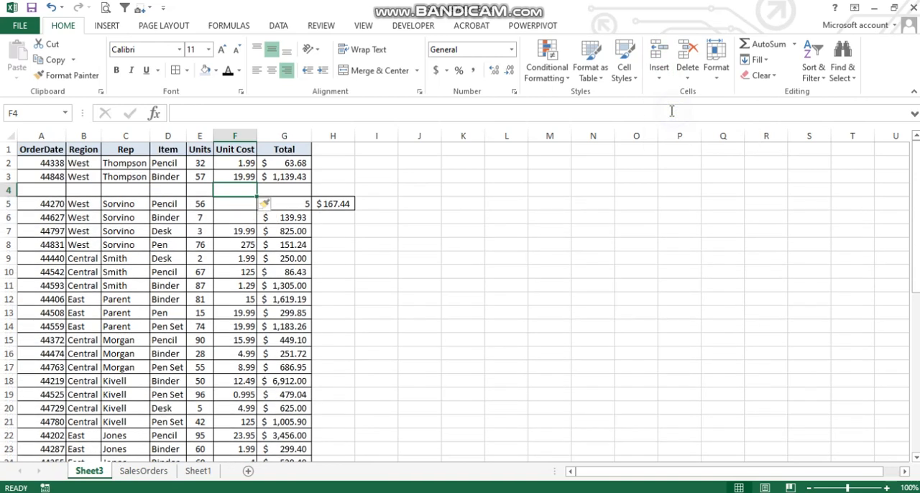
# Insert a blank sheet column before the Unit Cost column, based on cell F5
pyautogui.click(249, 207)
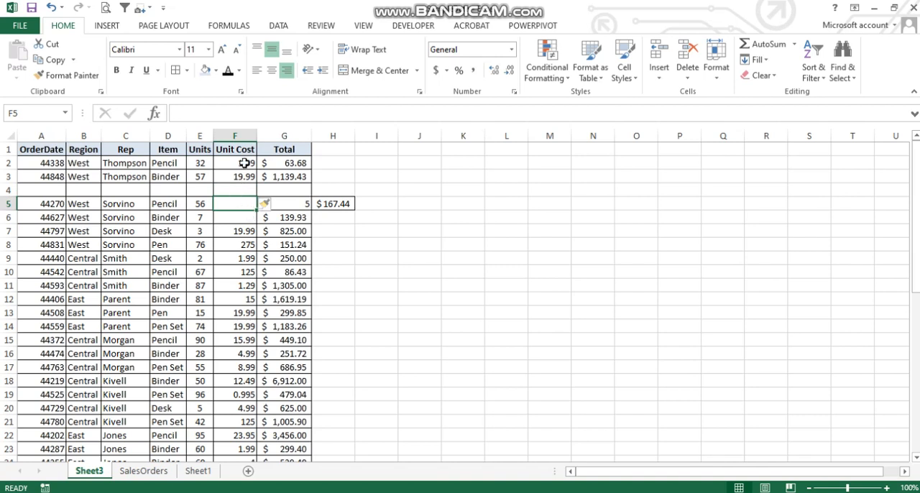
pyautogui.click(658, 76)
pyautogui.click(679, 126)
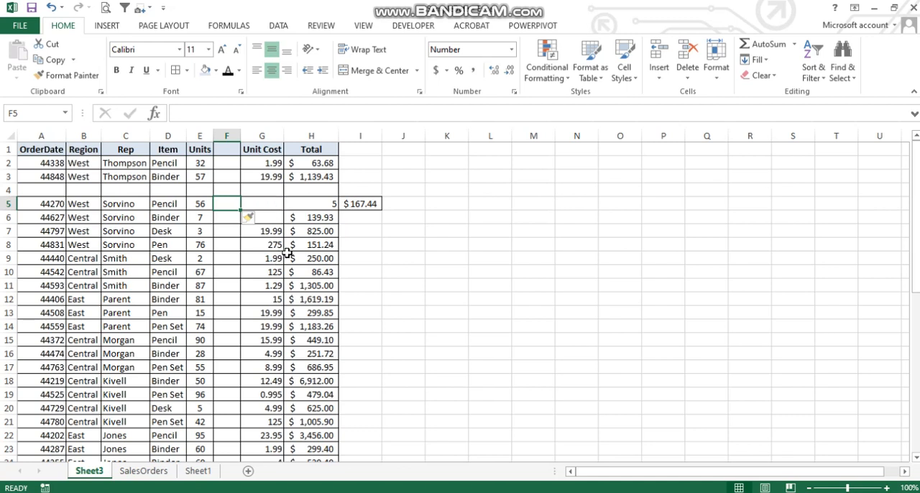
# Undo all the cell, row and column insertions to restore the original table
pyautogui.hotkey('ctrl', 'z')
pyautogui.hotkey('ctrl', 'z')
pyautogui.hotkey('ctrl', 'z')
pyautogui.hotkey('ctrl', 'z')
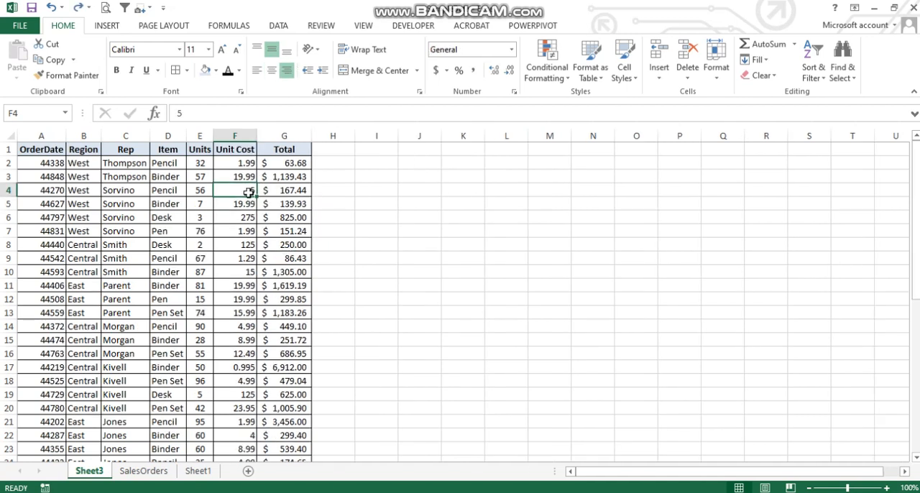
# Examine the available insert options for cell F4 in the Insert dialog, leaving it without inserting anything
pyautogui.click(658, 79)
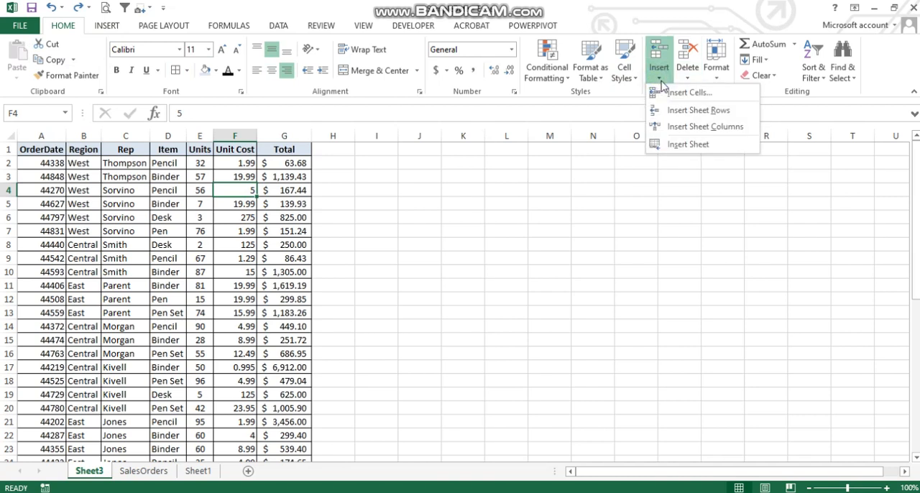
pyautogui.click(664, 80)
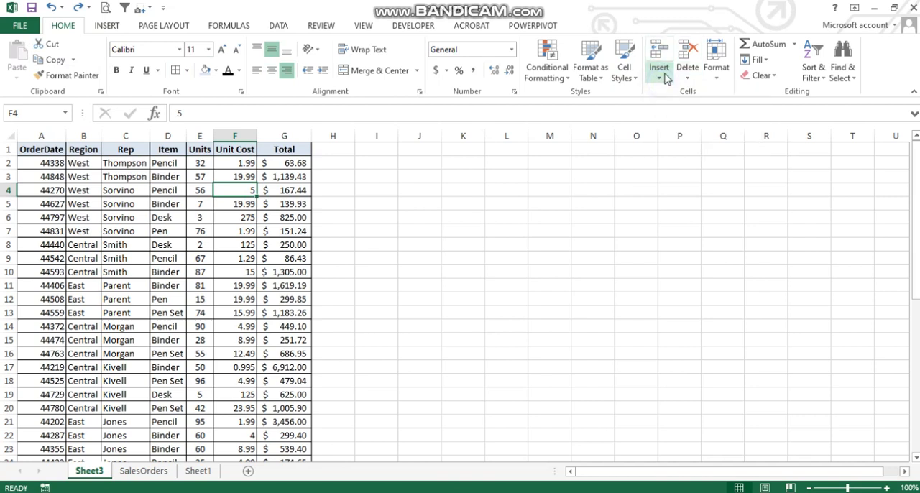
pyautogui.rightClick(245, 192)
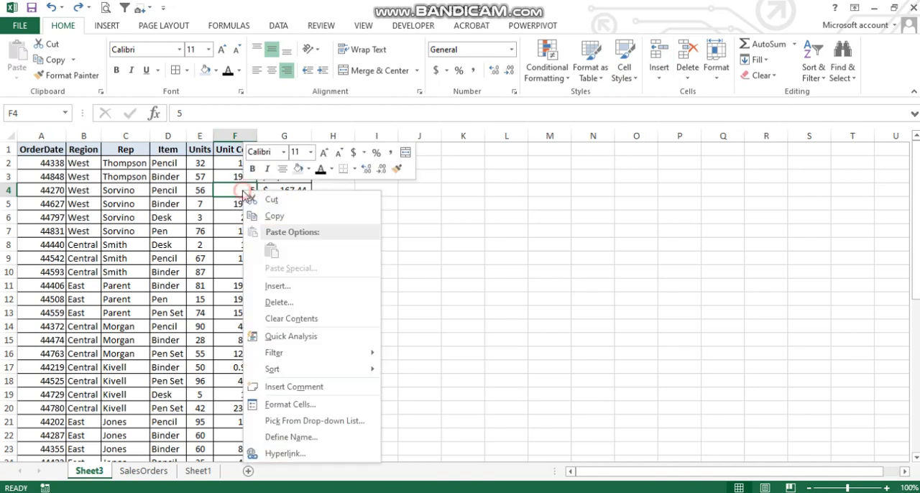
pyautogui.click(282, 287)
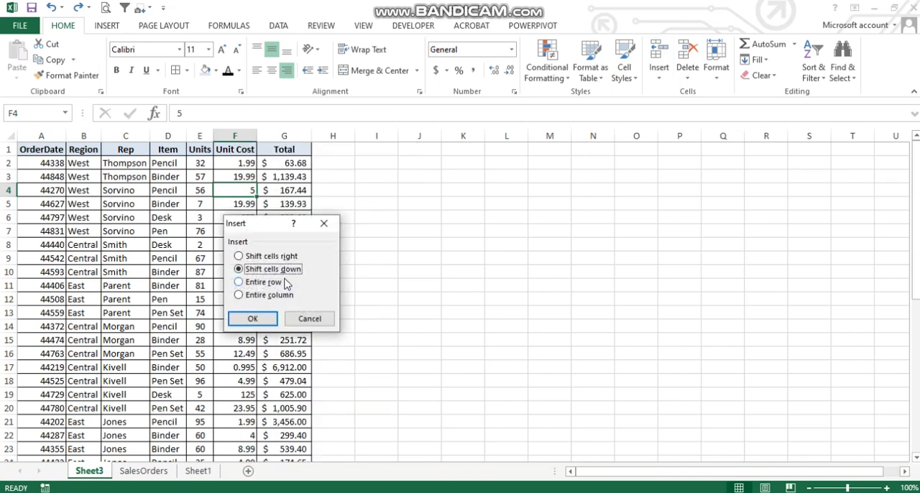
pyautogui.click(323, 223)
pyautogui.click(671, 81)
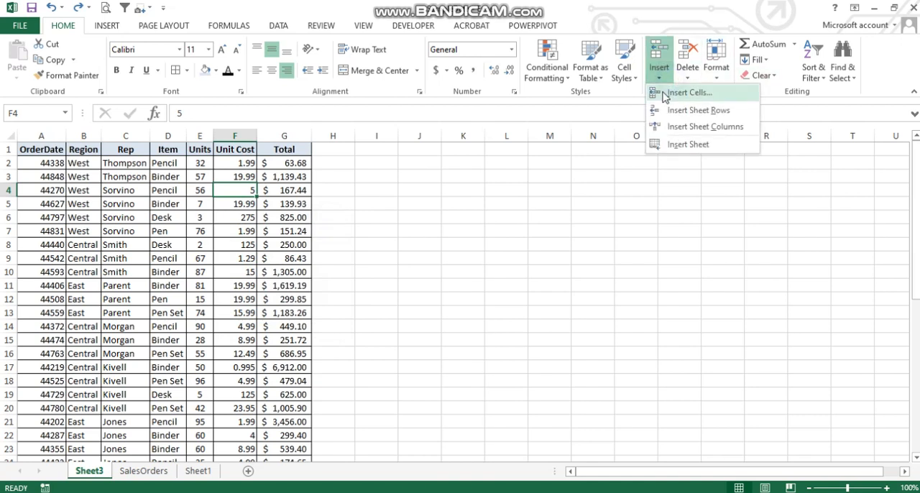
pyautogui.click(662, 92)
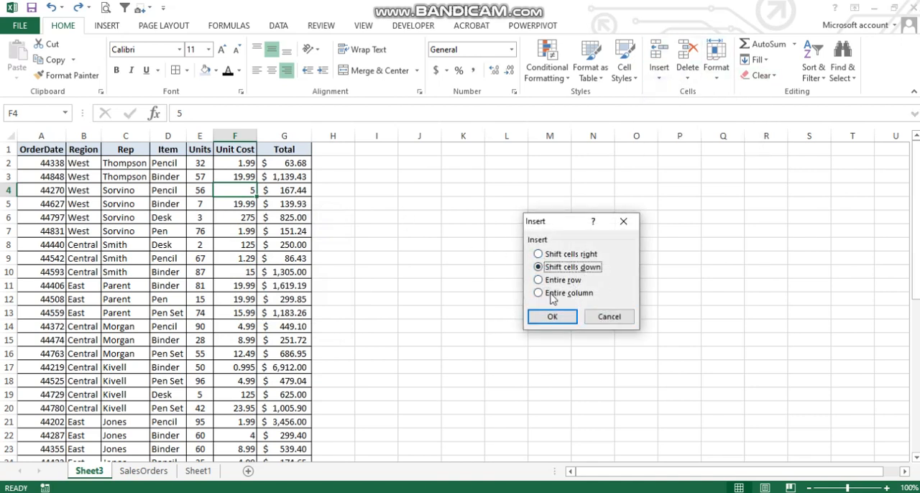
pyautogui.click(608, 317)
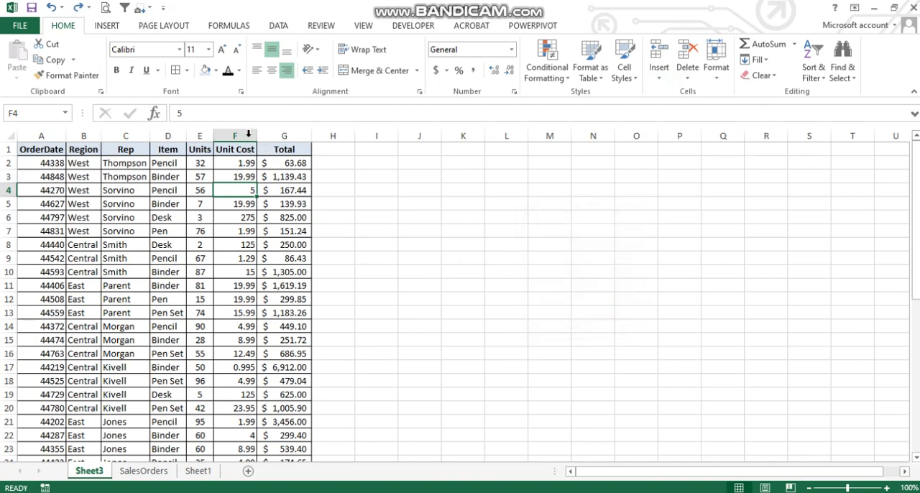
# Select the entire Unit Cost column and insert a blank column before it
pyautogui.click(243, 134)
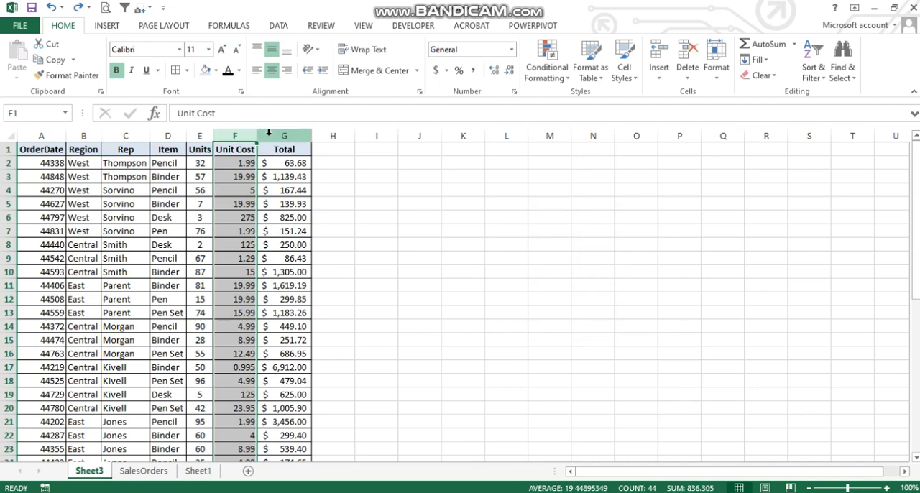
pyautogui.rightClick(243, 133)
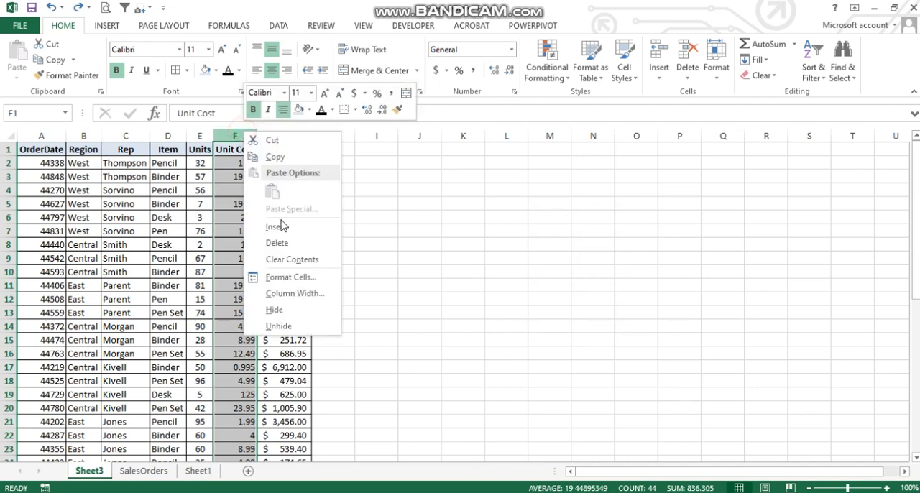
pyautogui.click(294, 227)
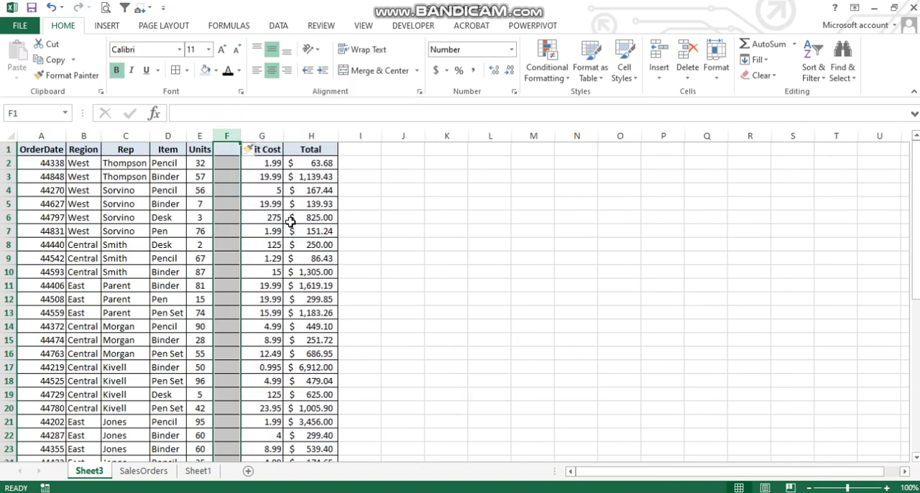
pyautogui.click(225, 177)
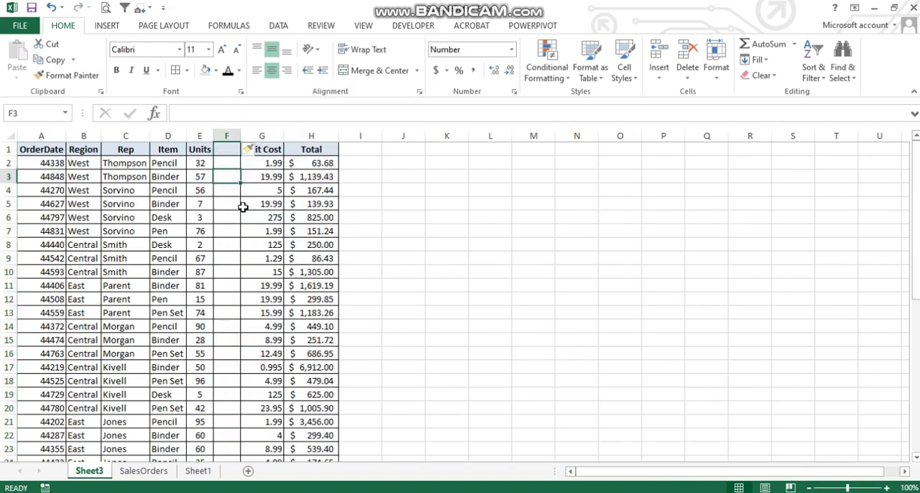
# Select the whole of row 6 and insert a blank row above it
pyautogui.click(8, 217)
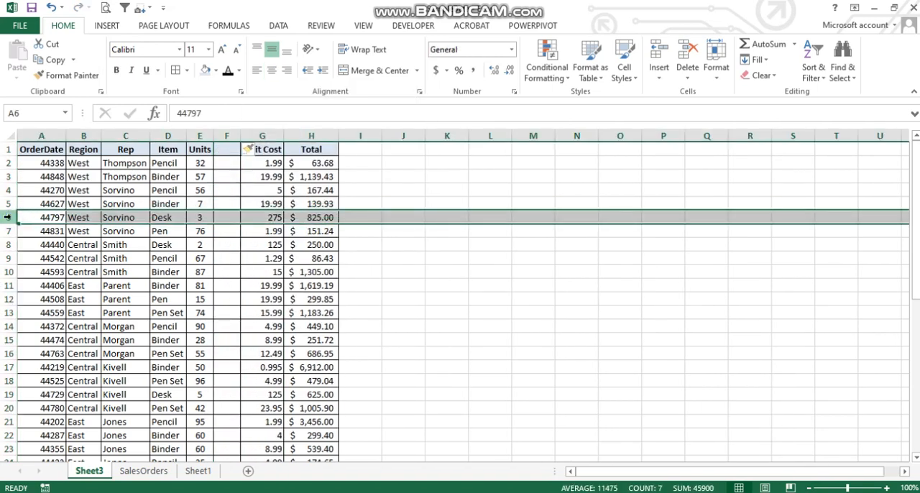
pyautogui.rightClick(8, 217)
pyautogui.click(46, 309)
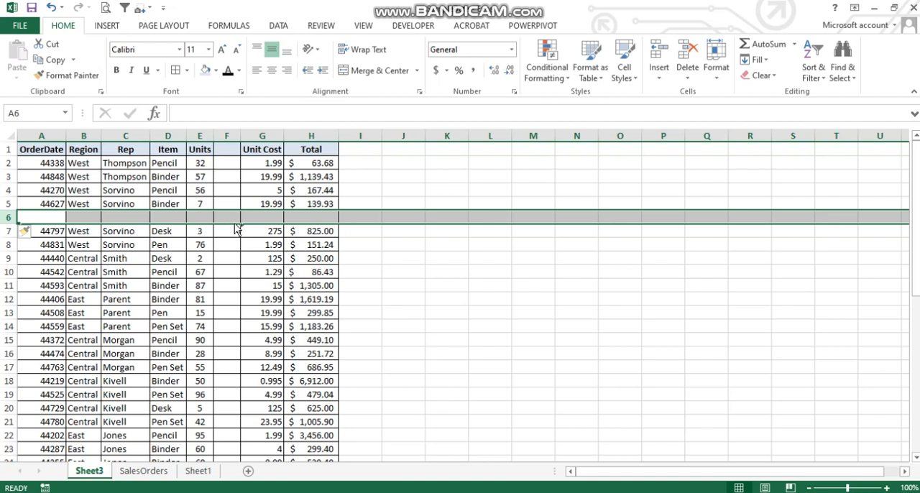
# Widen the Unit Cost column slightly and resize columns A through H together to one equal width
pyautogui.click(275, 134)
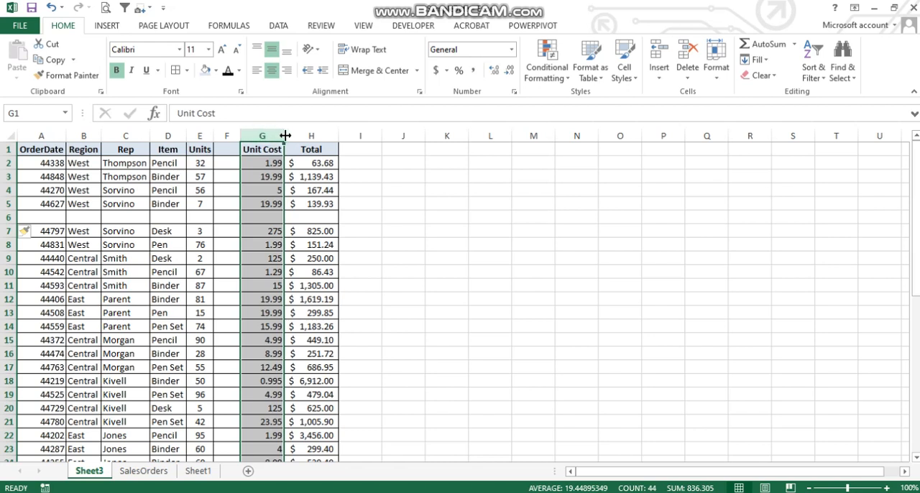
pyautogui.moveTo(285, 135)
pyautogui.mouseDown()
pyautogui.moveTo(322, 132)
pyautogui.moveTo(289, 133)
pyautogui.mouseUp()
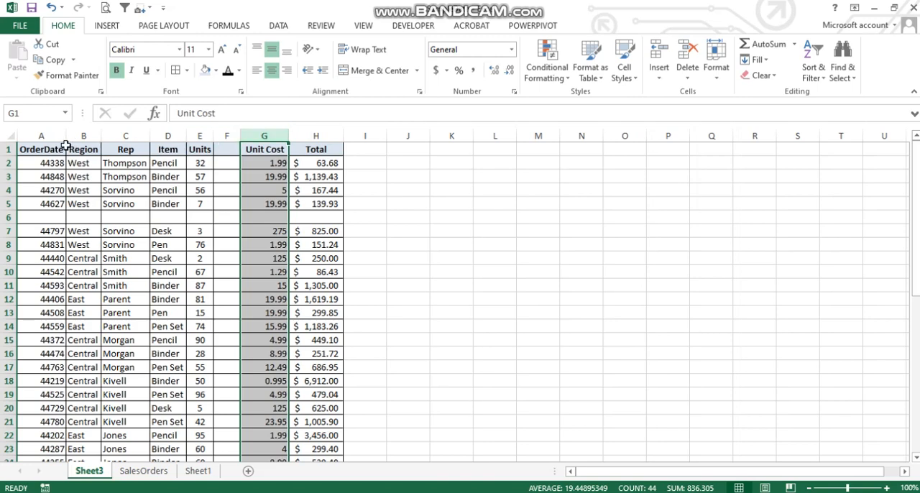
pyautogui.moveTo(47, 136); pyautogui.dragTo(326, 135)
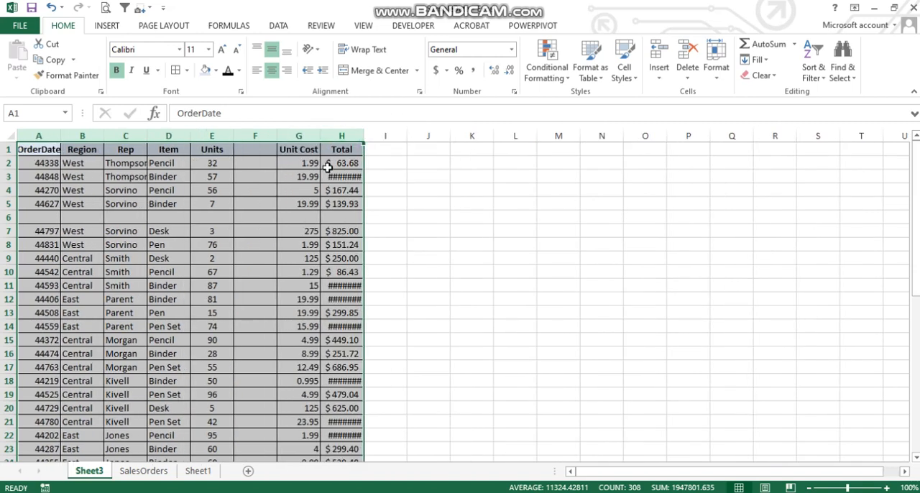
pyautogui.click(300, 187)
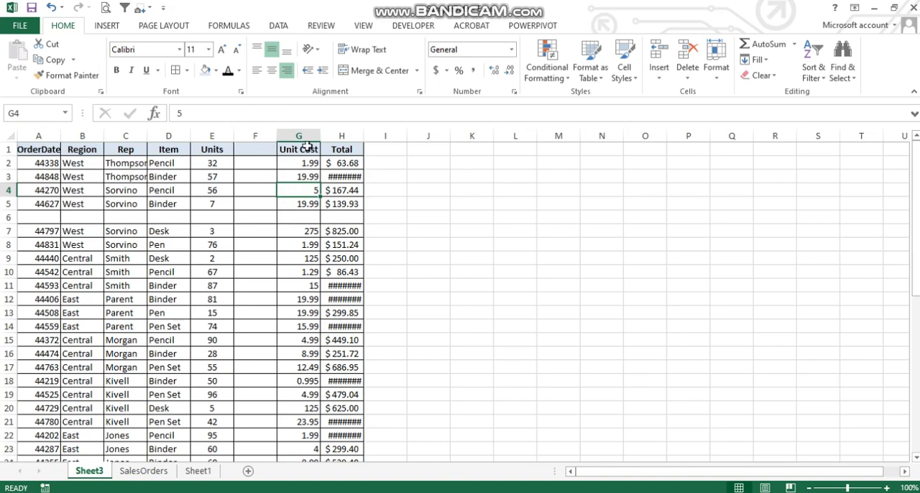
# Check the Total cells that are too narrow for their amounts and AutoFit the Total column's width
pyautogui.moveTo(343, 150); pyautogui.dragTo(353, 284)
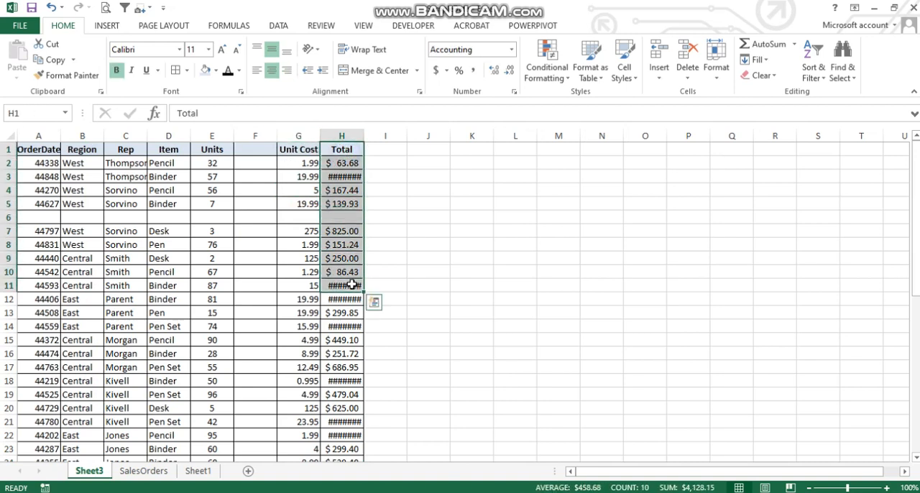
pyautogui.click(345, 189)
pyautogui.click(353, 287)
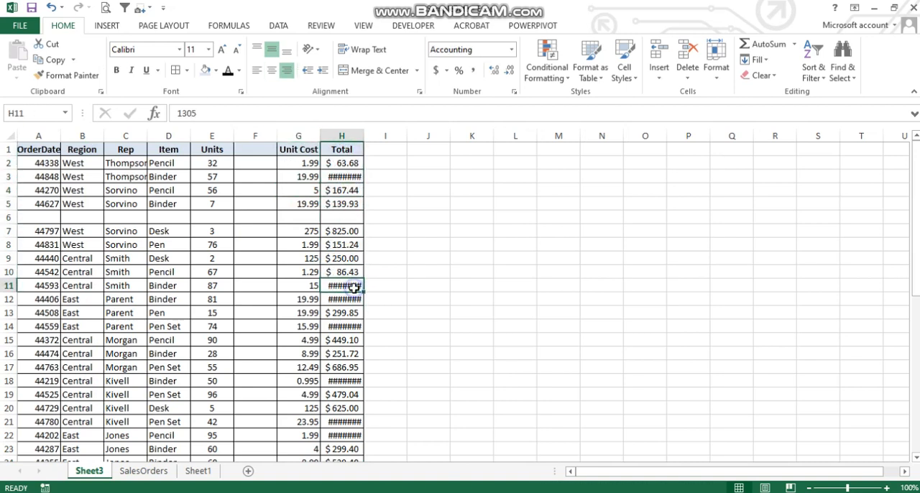
pyautogui.click(347, 300)
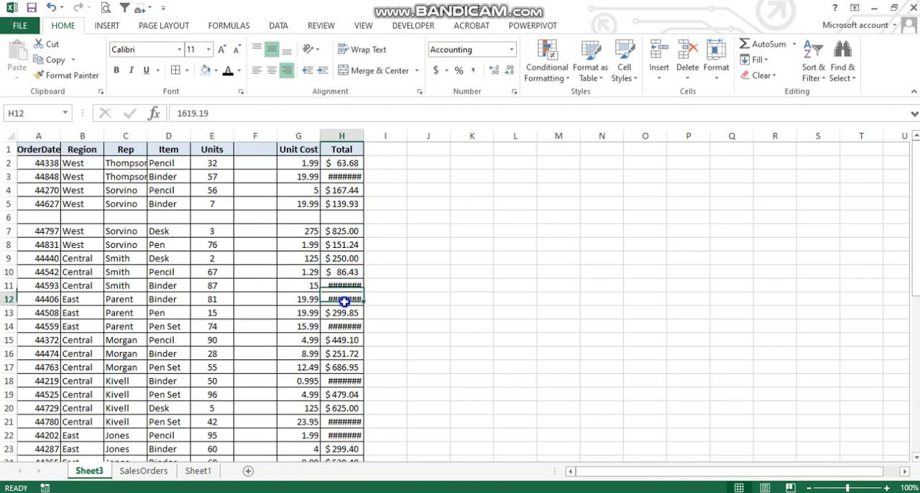
pyautogui.click(345, 185)
pyautogui.click(348, 176)
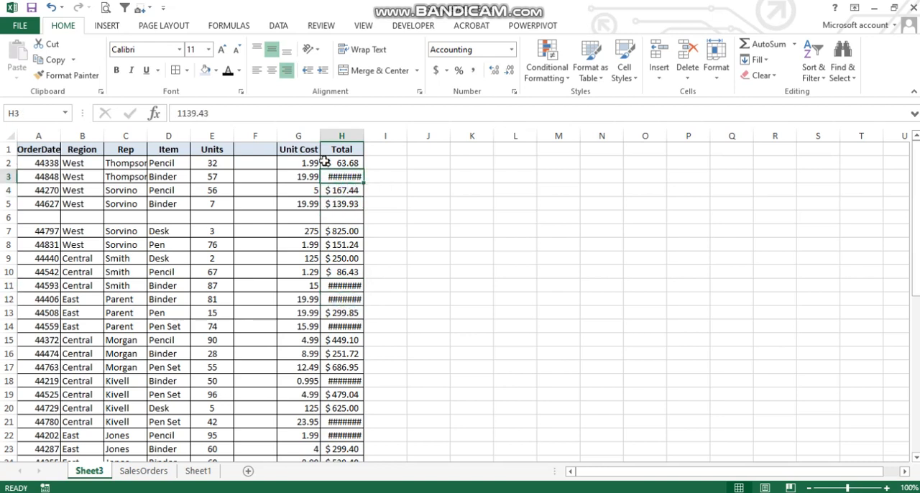
pyautogui.doubleClick(364, 133)
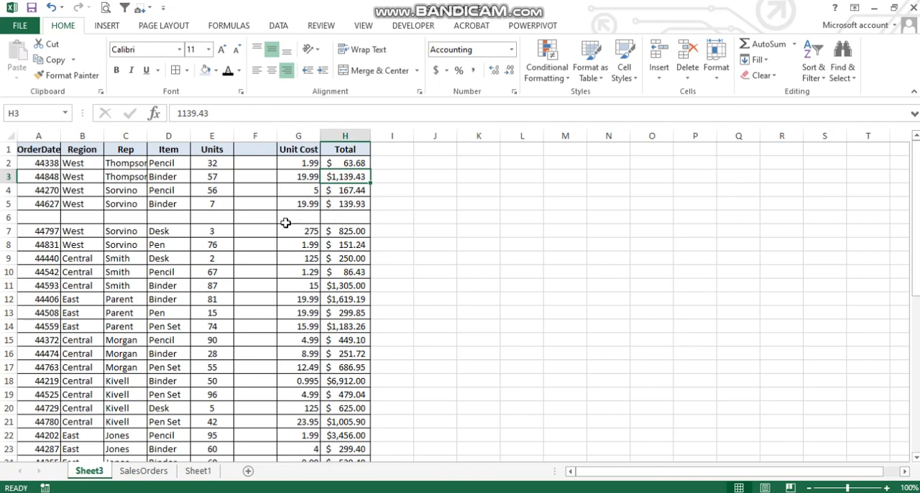
# Enter the representative's full name in the Rep cell of the blank row 6 (C6)
pyautogui.click(90, 217)
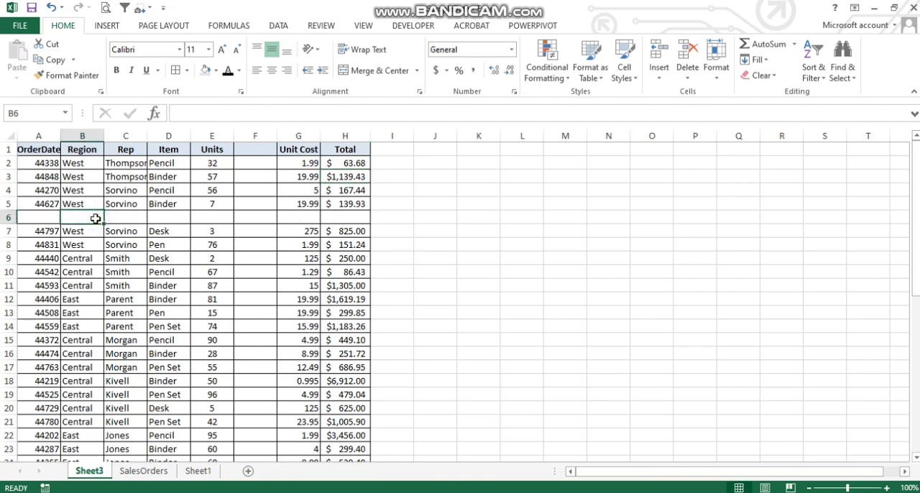
pyautogui.press('Right')
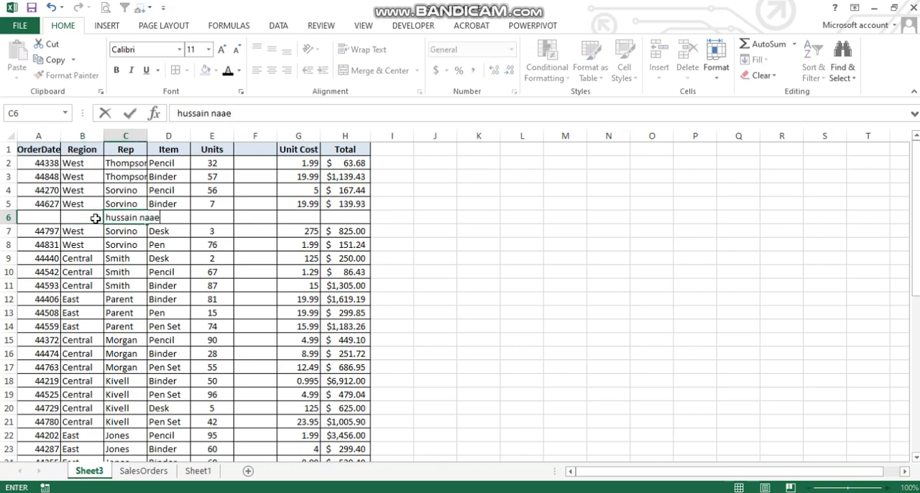
pyautogui.press('Return')
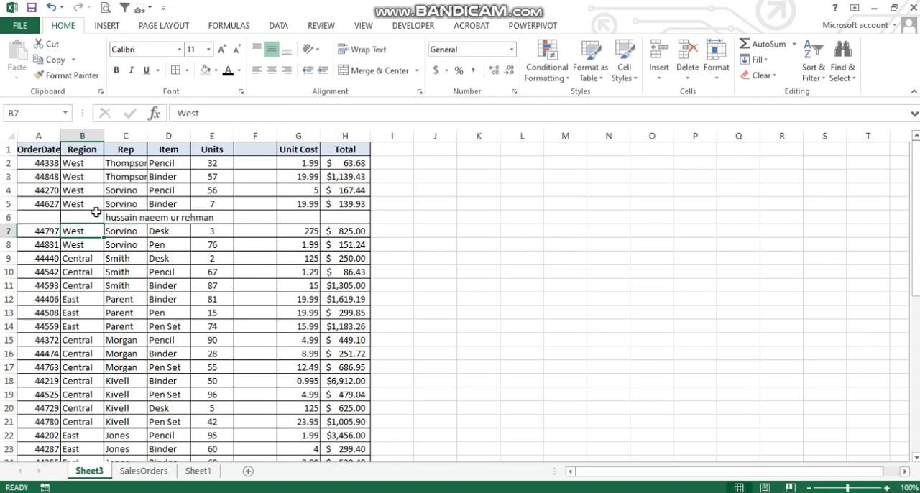
# Check the overflowing name in C6 and AutoFit the Rep column to its longest entry
pyautogui.click(143, 217)
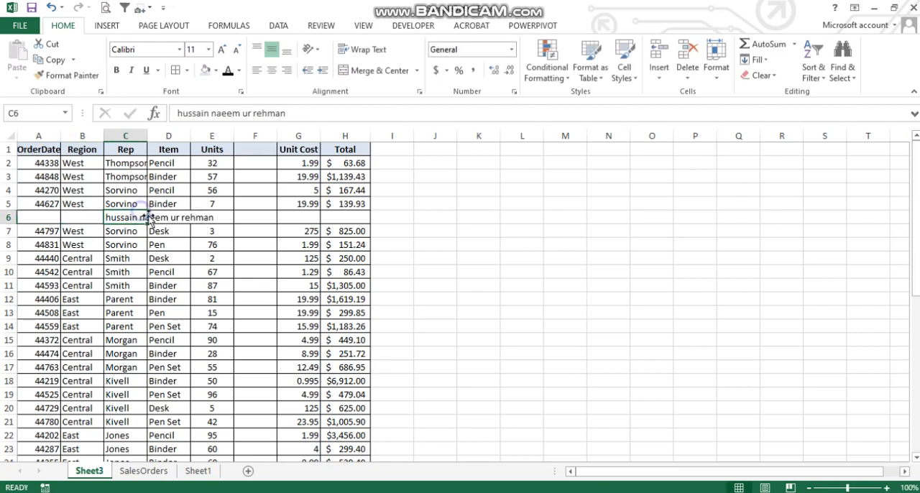
pyautogui.click(162, 217)
pyautogui.click(140, 213)
pyautogui.doubleClick(147, 135)
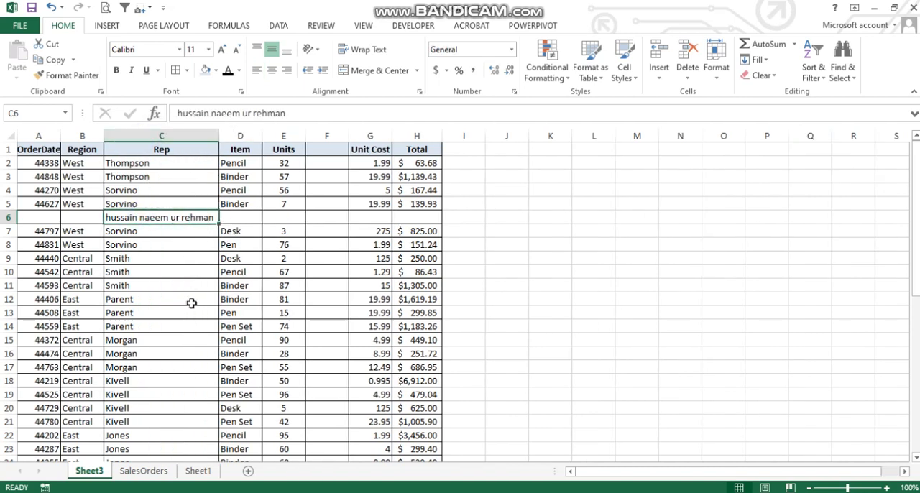
# Narrow the Rep column and apply Wrap Text to the full name in C6
pyautogui.moveTo(219, 136); pyautogui.dragTo(153, 135)
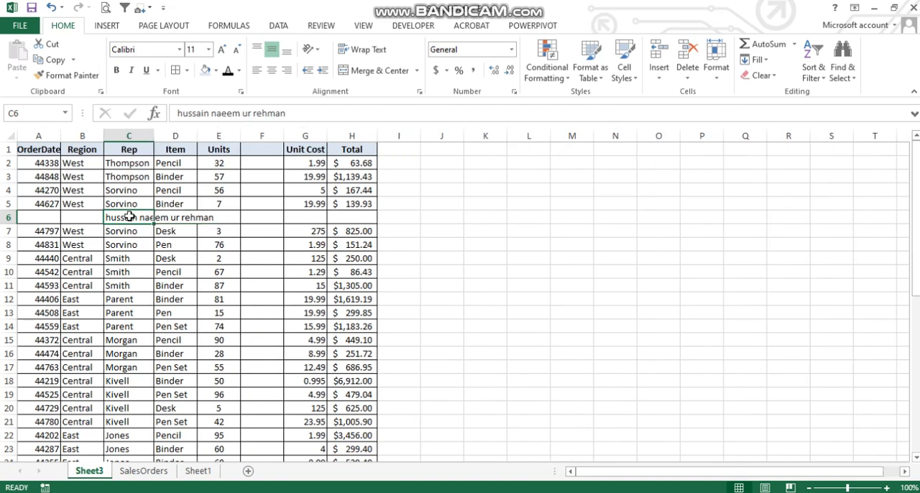
pyautogui.click(352, 49)
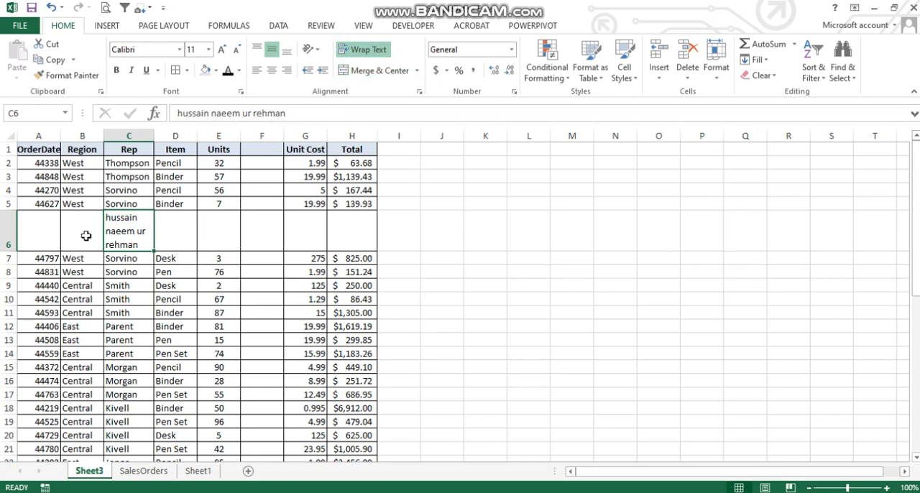
# Shrink row 6 and AutoFit its height, and repeat the shrinking and restoring manually to fit the wrapped name
pyautogui.moveTo(8, 251); pyautogui.dragTo(6, 221)
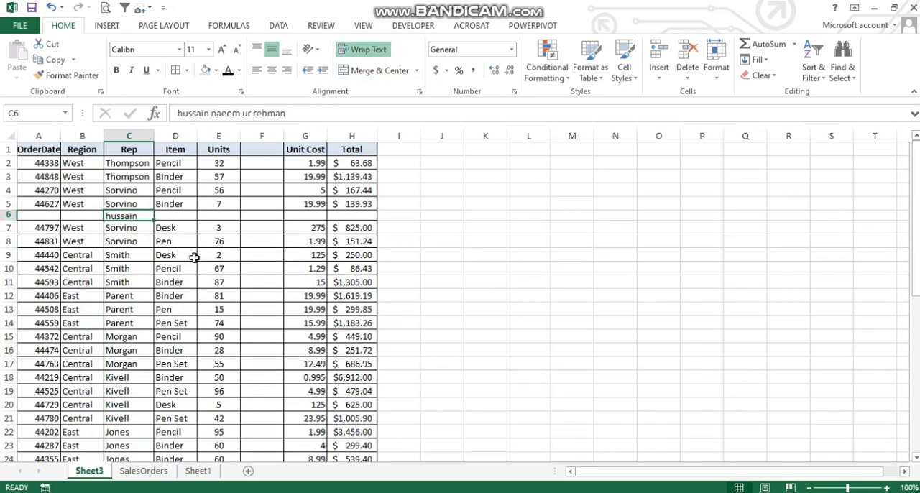
pyautogui.click(188, 229)
pyautogui.click(144, 217)
pyautogui.doubleClick(7, 220)
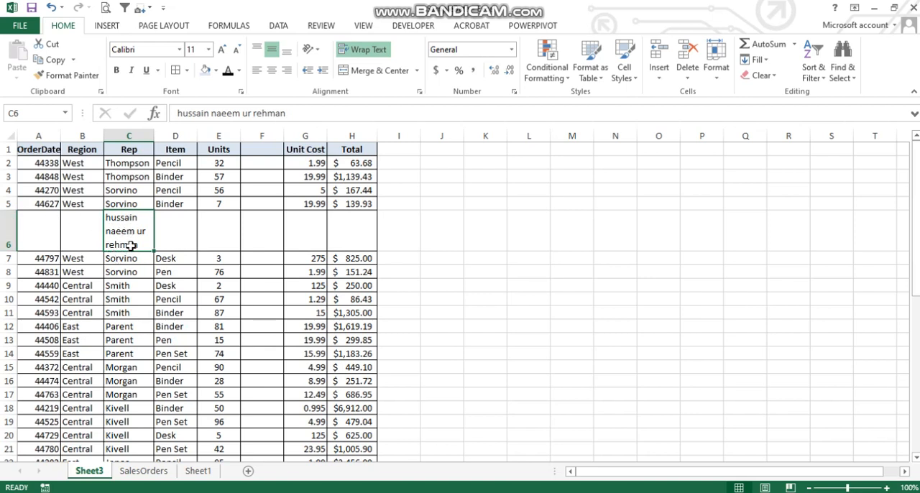
pyautogui.moveTo(6, 251)
pyautogui.mouseDown()
pyautogui.moveTo(7, 273)
pyautogui.moveTo(10, 245)
pyautogui.mouseUp()
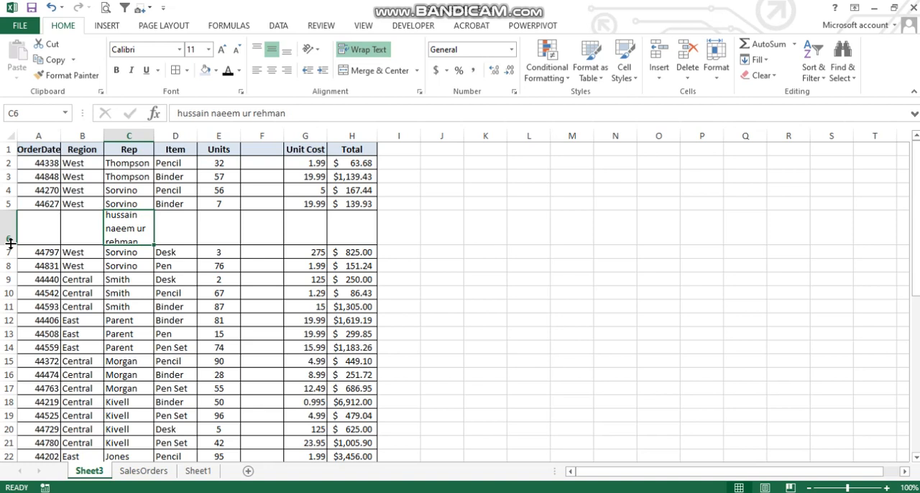
pyautogui.moveTo(10, 244); pyautogui.dragTo(10, 250)
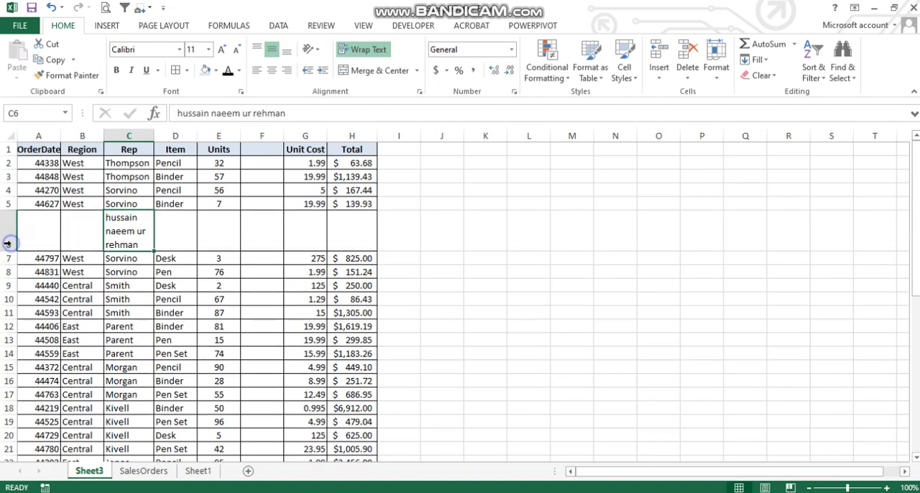
# Select the entire blank column F between Units and Unit Cost and delete it
pyautogui.click(245, 220)
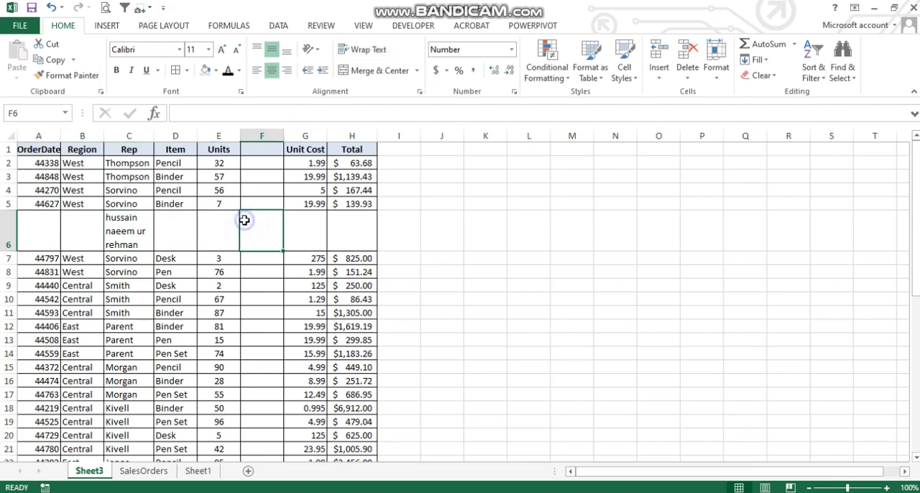
pyautogui.click(264, 136)
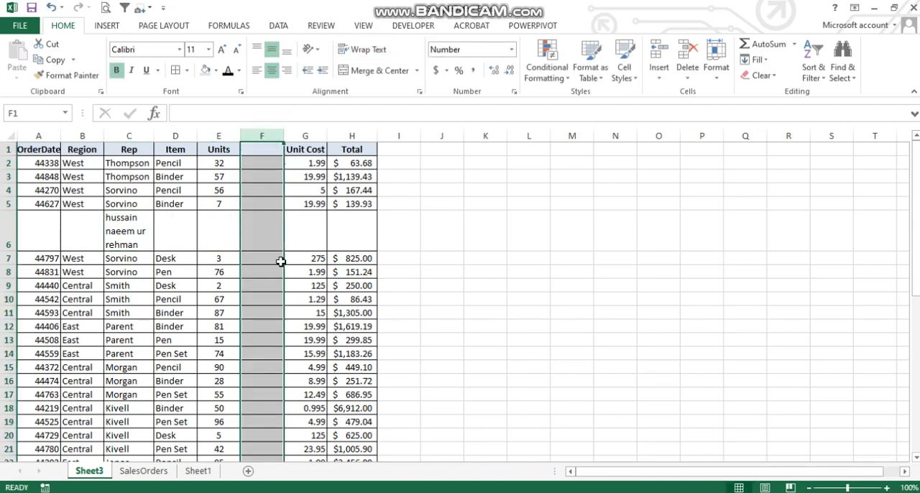
pyautogui.click(692, 78)
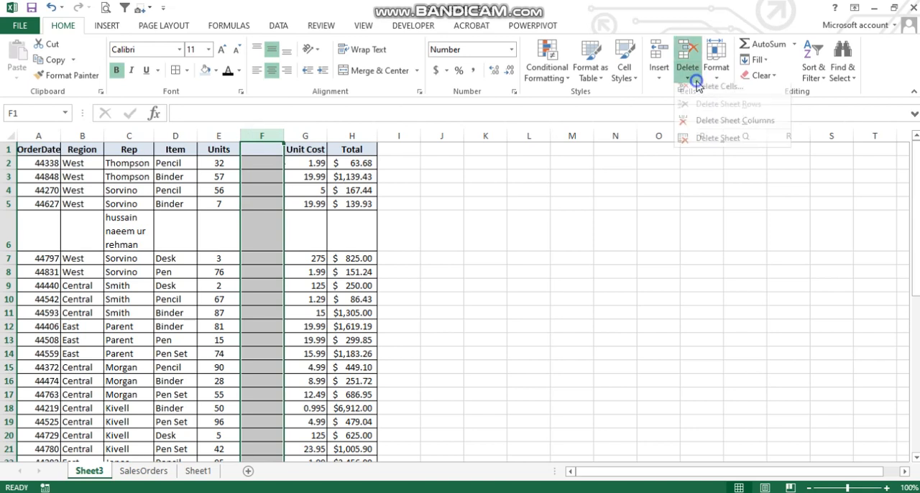
pyautogui.click(702, 94)
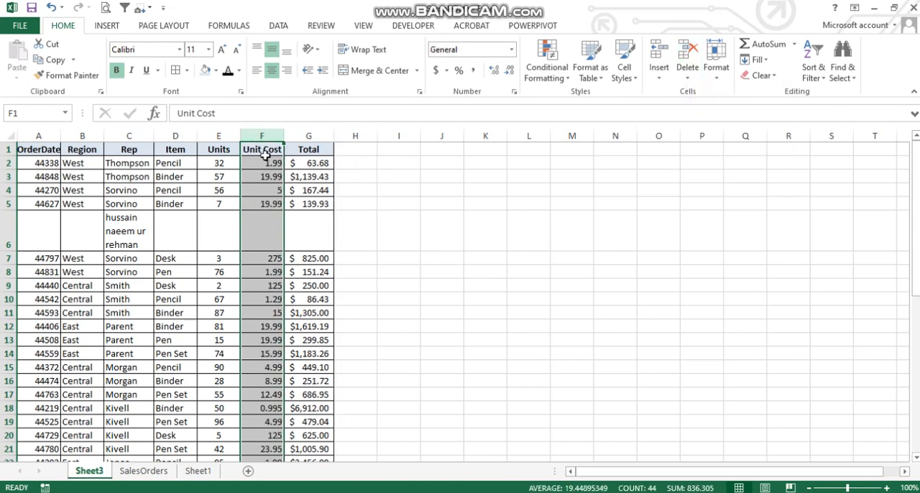
# Select the whole of row 6 with the wrapped name and delete it
pyautogui.click(9, 230)
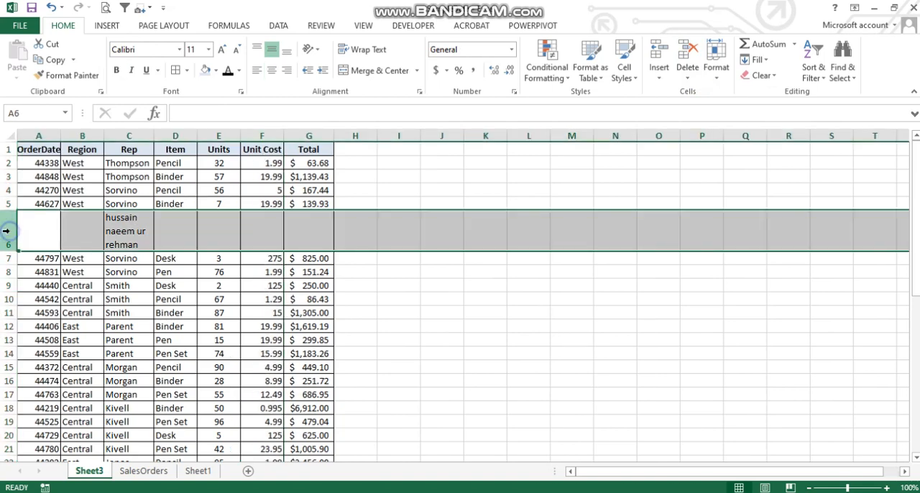
pyautogui.click(687, 76)
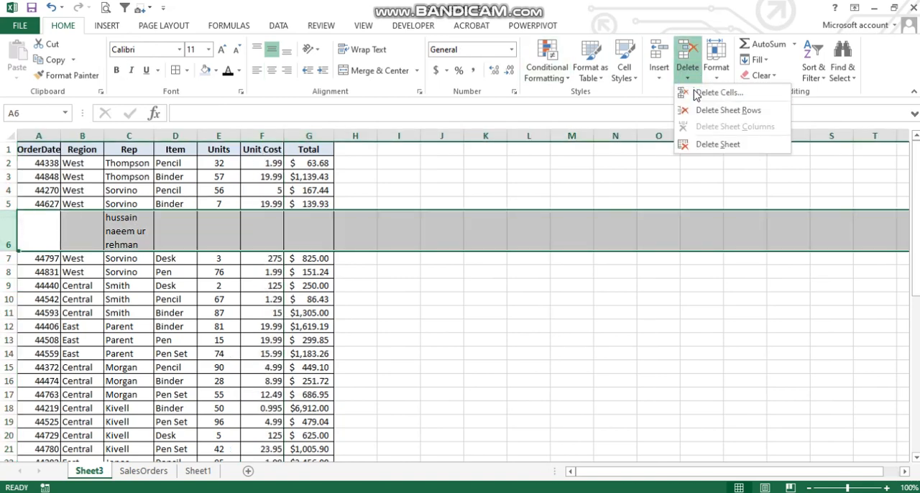
pyautogui.click(694, 95)
pyautogui.click(230, 234)
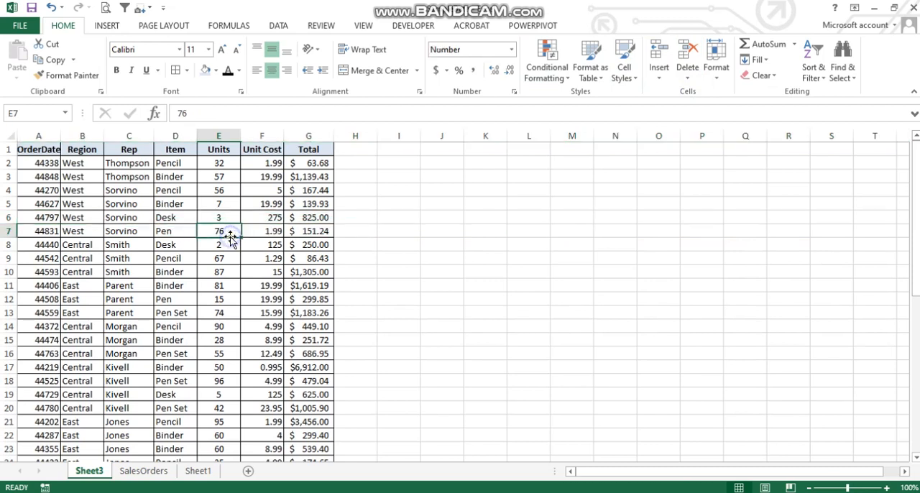
# Undo the deletions of row 6 and blank column F
pyautogui.hotkey('ctrl', 'z')
pyautogui.hotkey('ctrl', 'z')
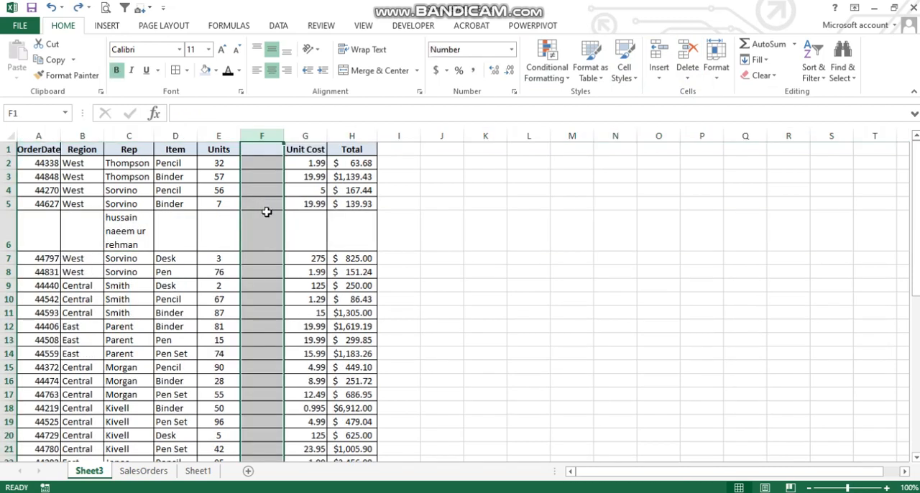
# Delete the blank cells F2:F5 with the Shift cells left option
pyautogui.moveTo(275, 163); pyautogui.dragTo(277, 203)
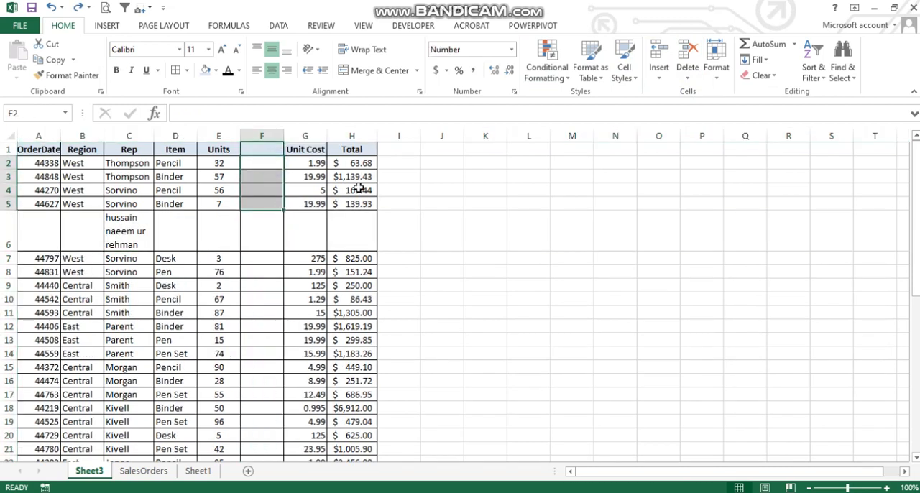
pyautogui.click(698, 81)
pyautogui.click(700, 94)
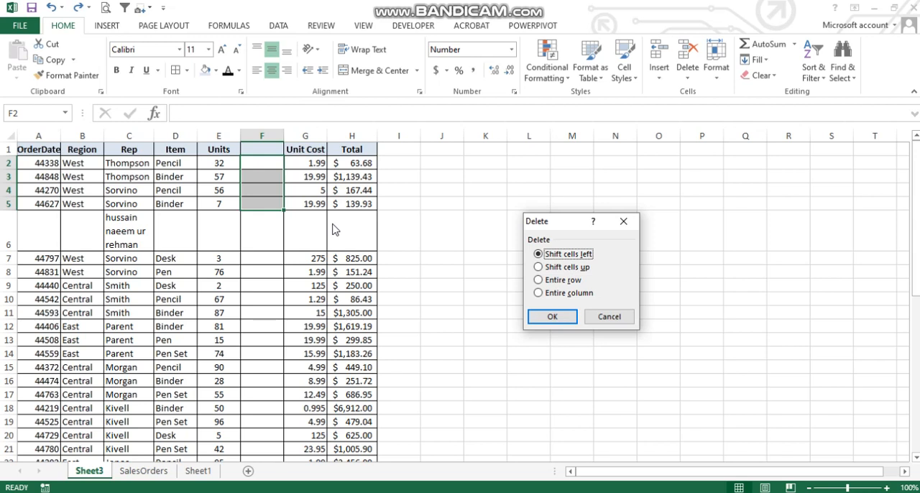
pyautogui.click(557, 317)
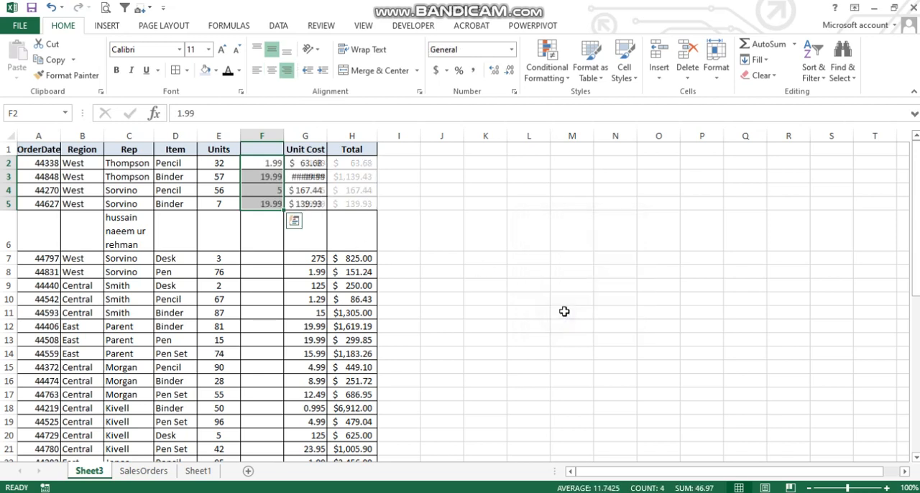
# Examine the shifted cells in rows 2 to 5 and undo the cell deletion
pyautogui.moveTo(353, 163); pyautogui.dragTo(288, 202)
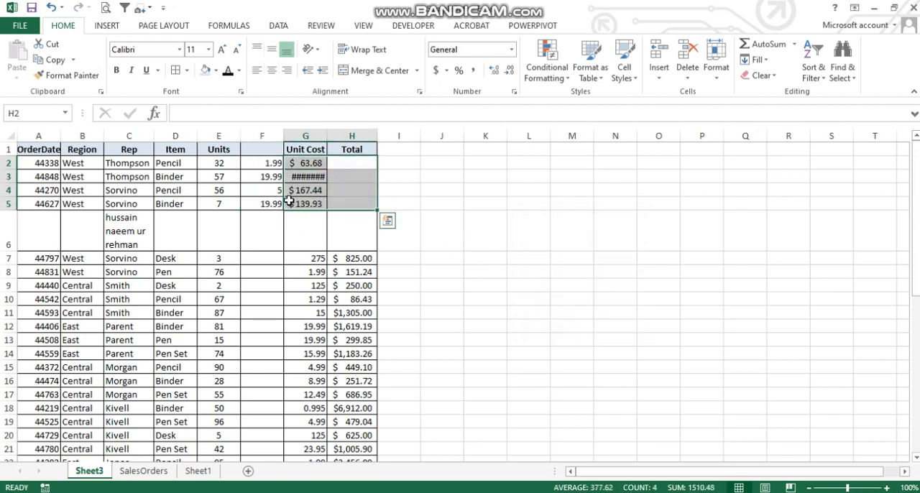
pyautogui.click(317, 155)
pyautogui.moveTo(273, 164); pyautogui.dragTo(269, 202)
pyautogui.hotkey('ctrl', 'z')
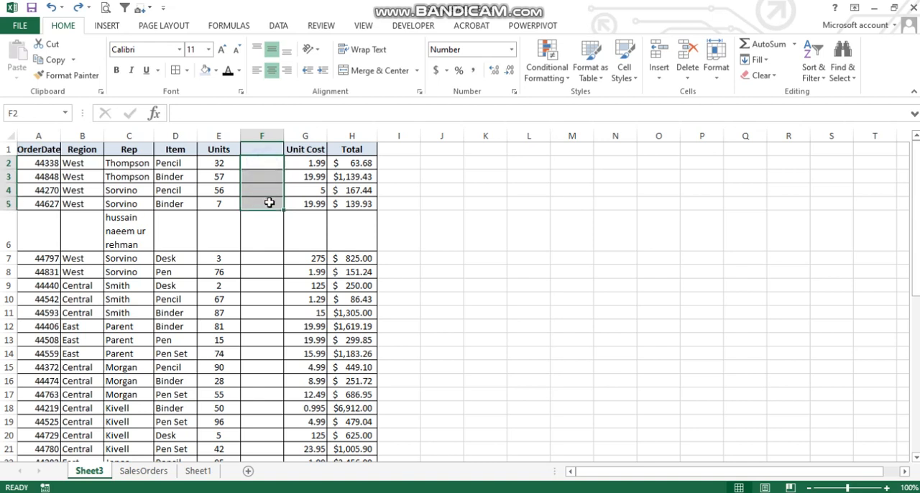
# Clear the contents of the Unit Cost cells G2:G5 and undo the clearing
pyautogui.moveTo(312, 163); pyautogui.dragTo(321, 203)
pyautogui.press('Delete')
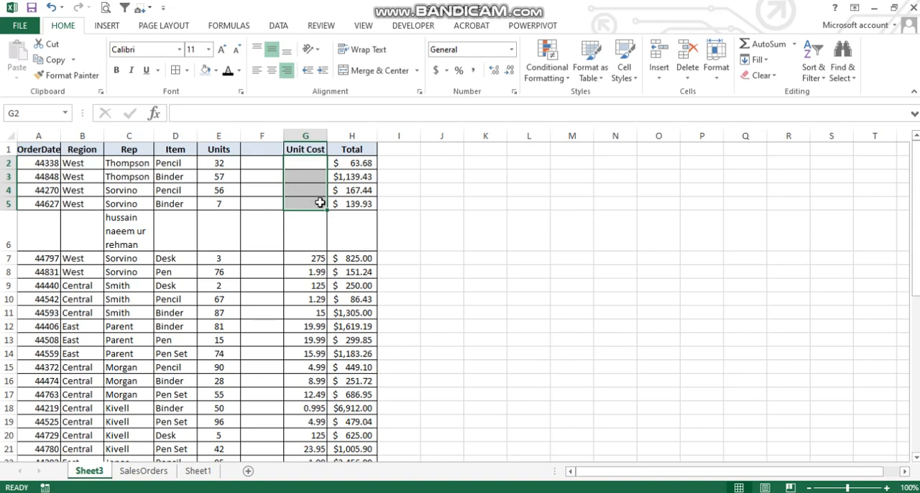
pyautogui.hotkey('ctrl', 'z')
pyautogui.moveTo(347, 162); pyautogui.dragTo(327, 193)
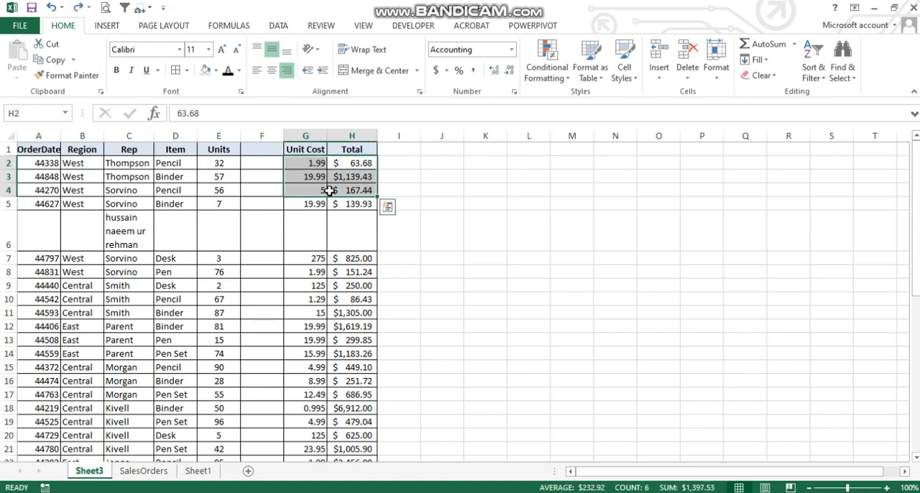
pyautogui.click(294, 225)
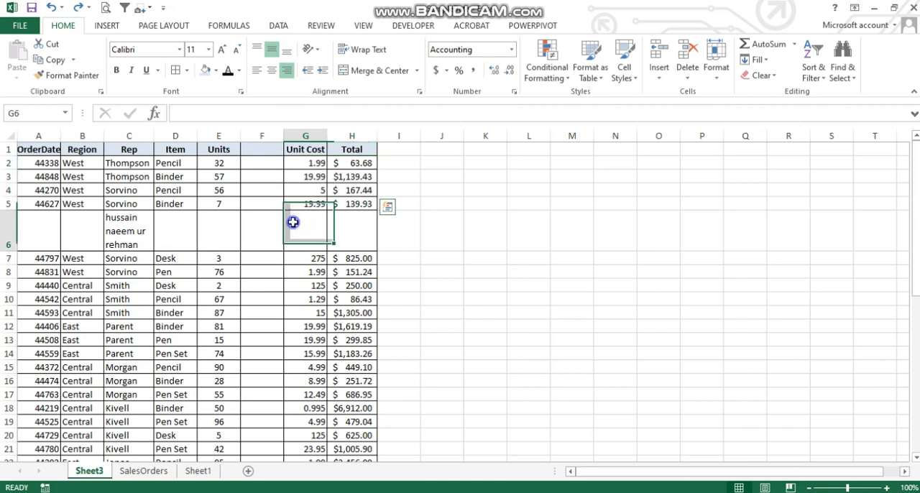
pyautogui.click(723, 81)
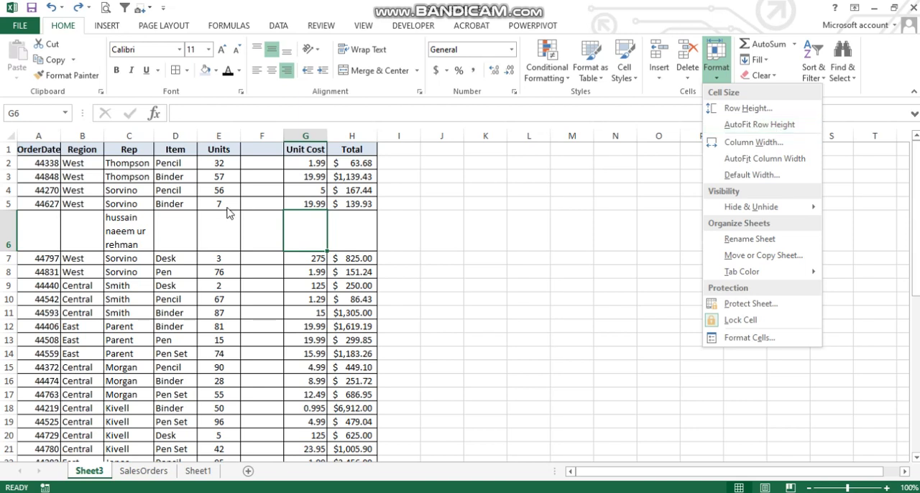
pyautogui.click(167, 192)
pyautogui.click(167, 192)
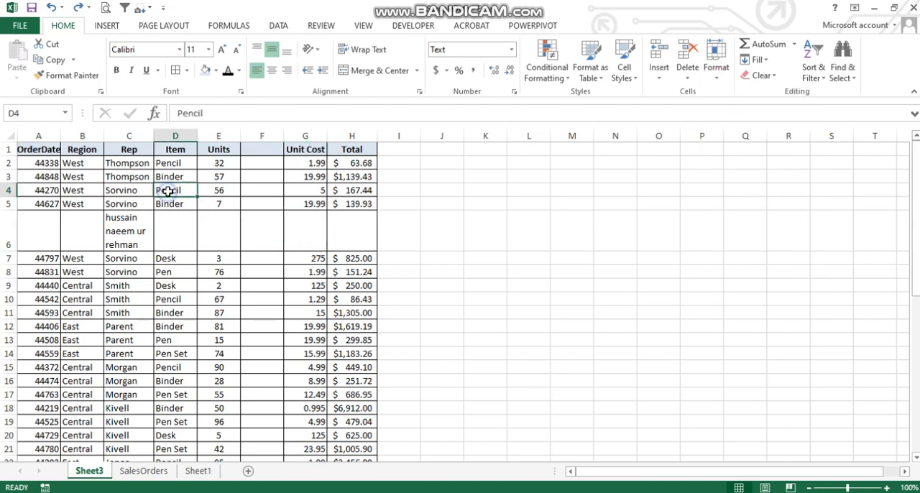
pyautogui.click(314, 191)
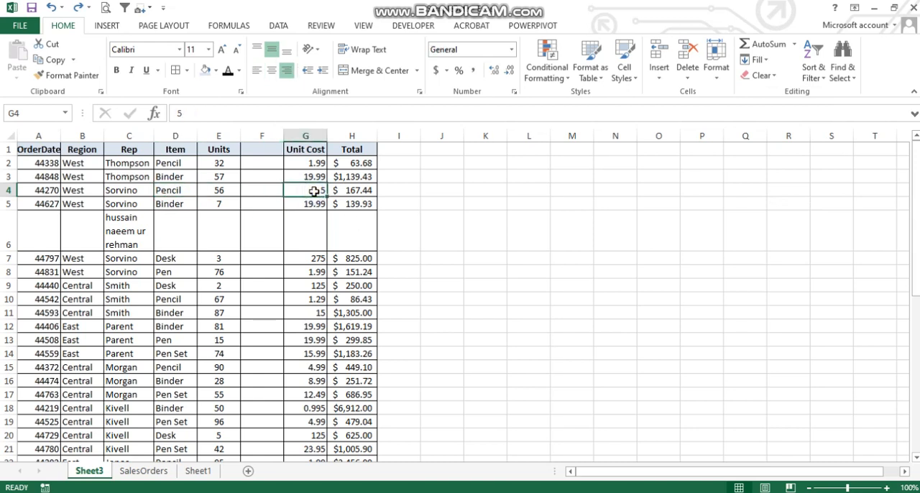
pyautogui.moveTo(171, 192); pyautogui.dragTo(308, 192)
pyautogui.click(230, 187)
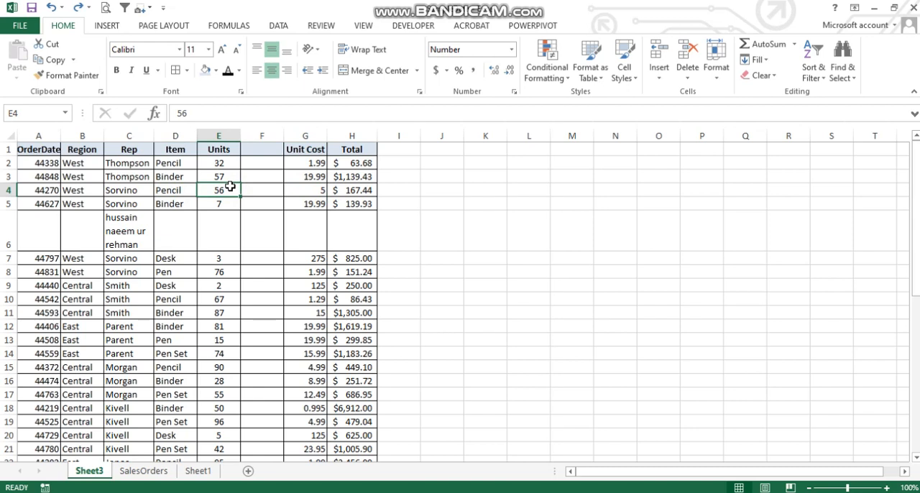
# Set the width of the Item column D to 10
pyautogui.click(180, 202)
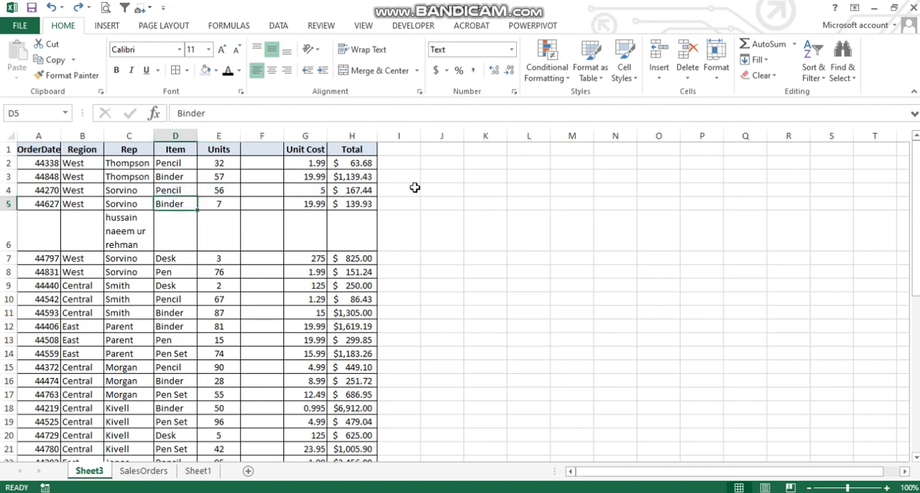
pyautogui.click(722, 86)
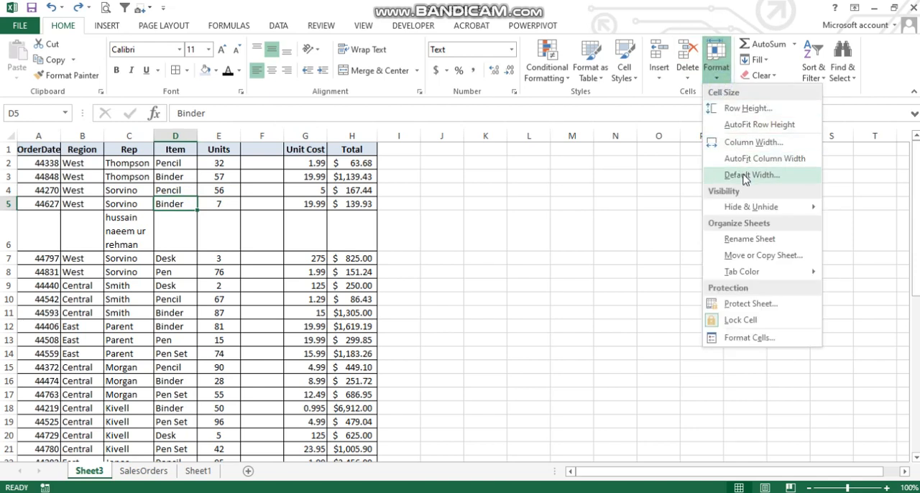
pyautogui.click(748, 143)
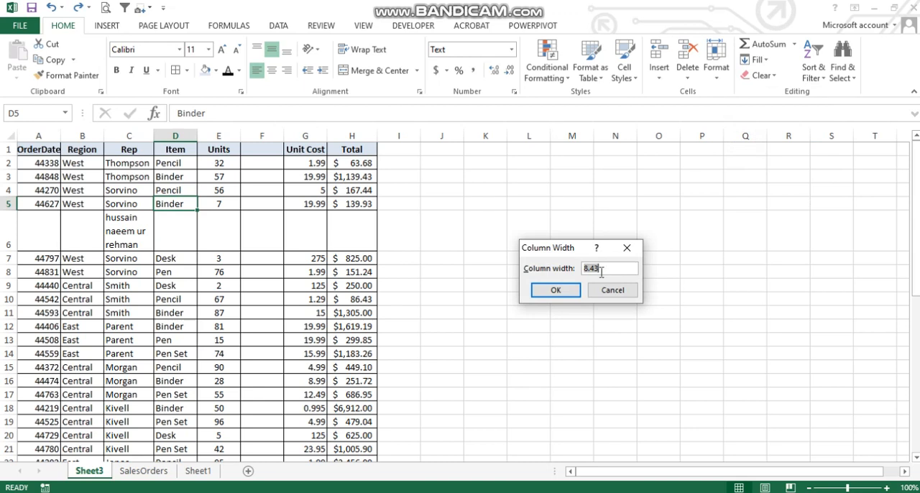
pyautogui.write('10')
pyautogui.click(556, 291)
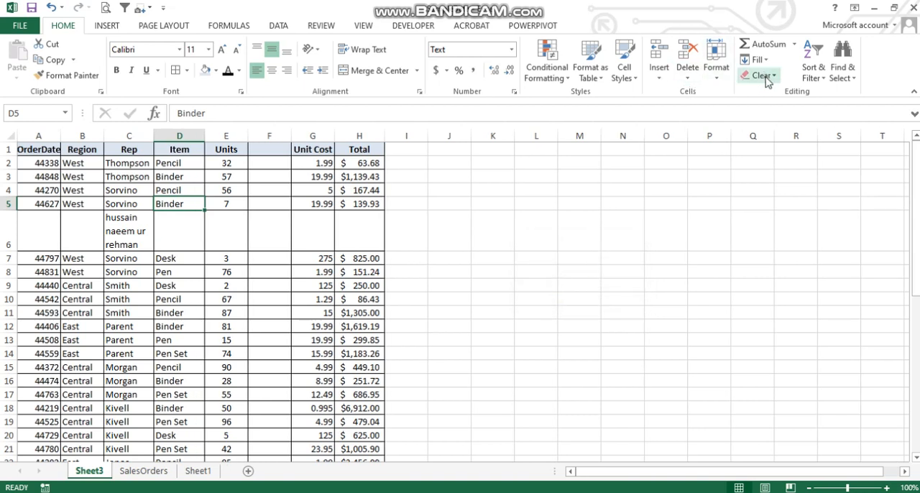
# Open the sheet's default column width setting and accept the standard width of 8.43
pyautogui.click(721, 76)
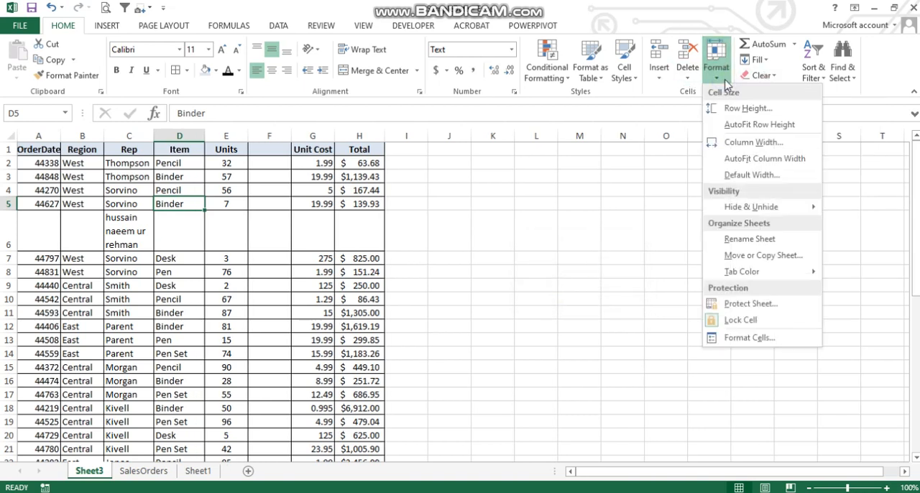
pyautogui.click(741, 177)
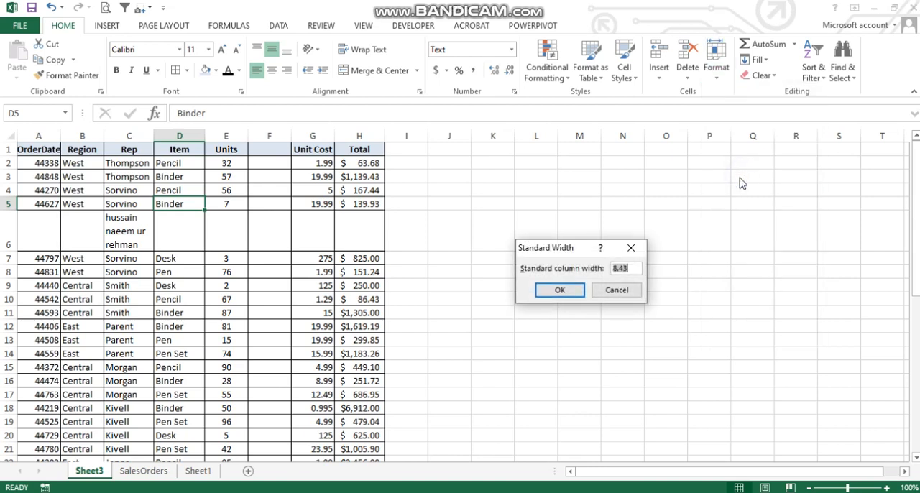
pyautogui.click(568, 290)
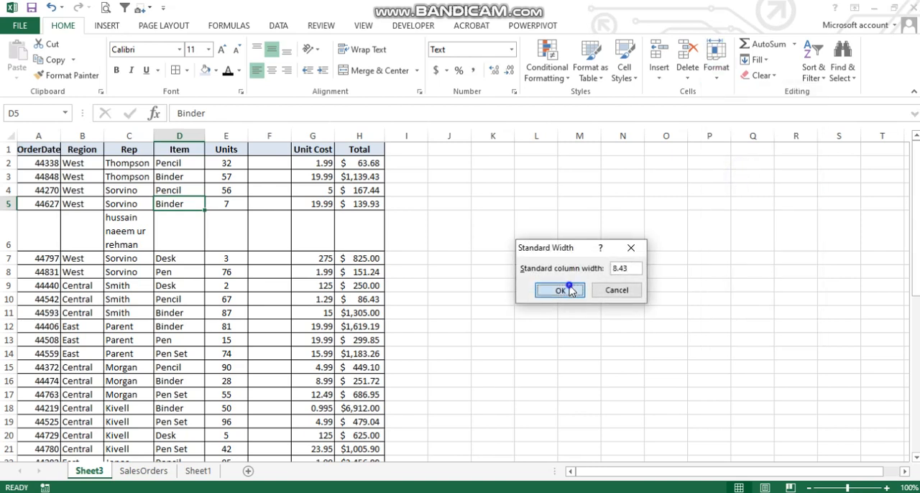
pyautogui.click(684, 84)
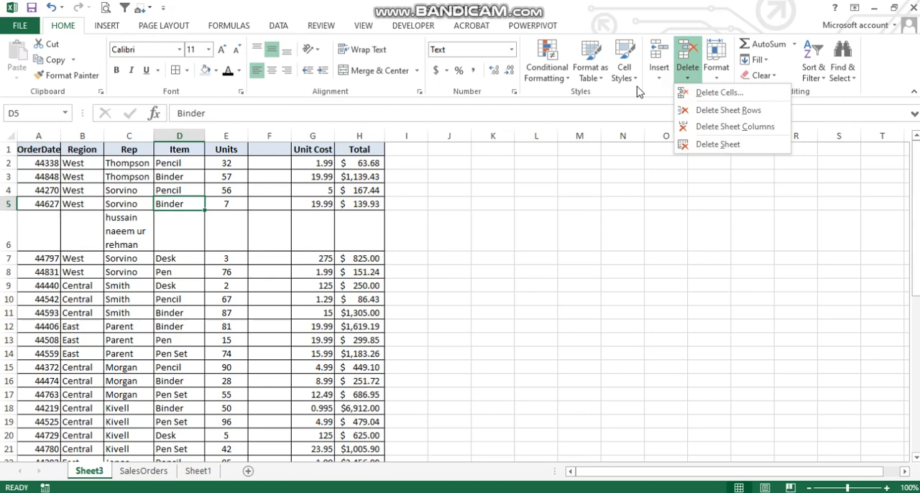
pyautogui.click(680, 75)
pyautogui.click(715, 63)
pyautogui.moveTo(733, 210)
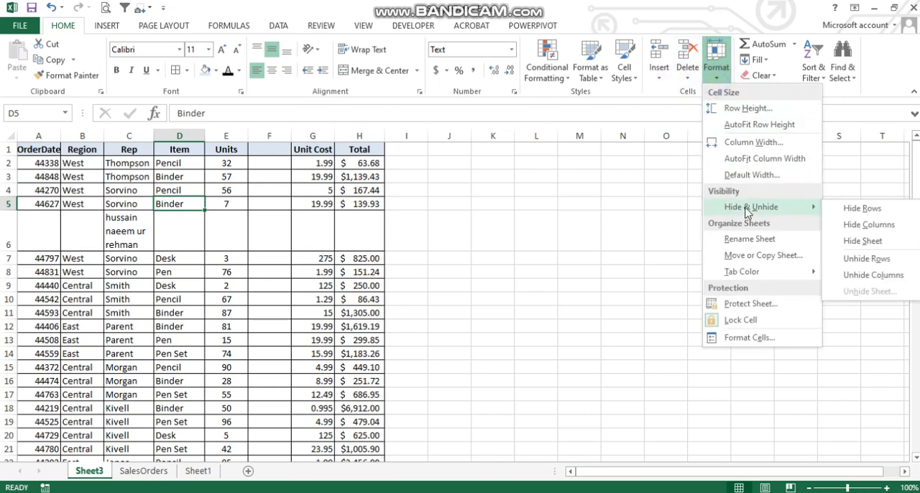
pyautogui.click(332, 181)
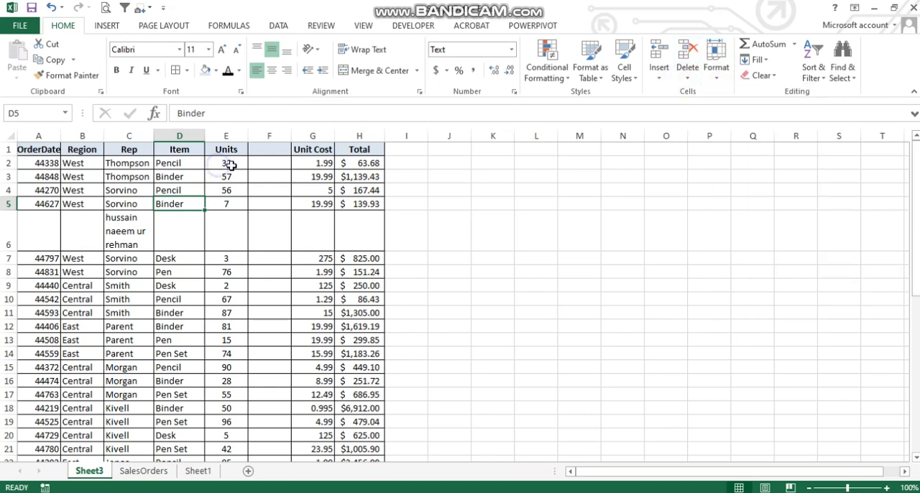
pyautogui.click(305, 161)
# Select columns E to G, from Units to Unit Cost, and hide them
pyautogui.click(282, 132)
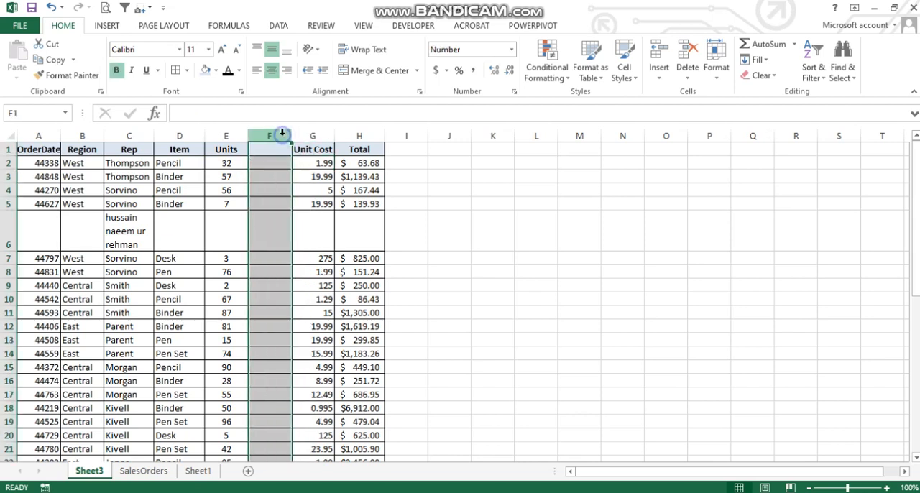
pyautogui.click(308, 133)
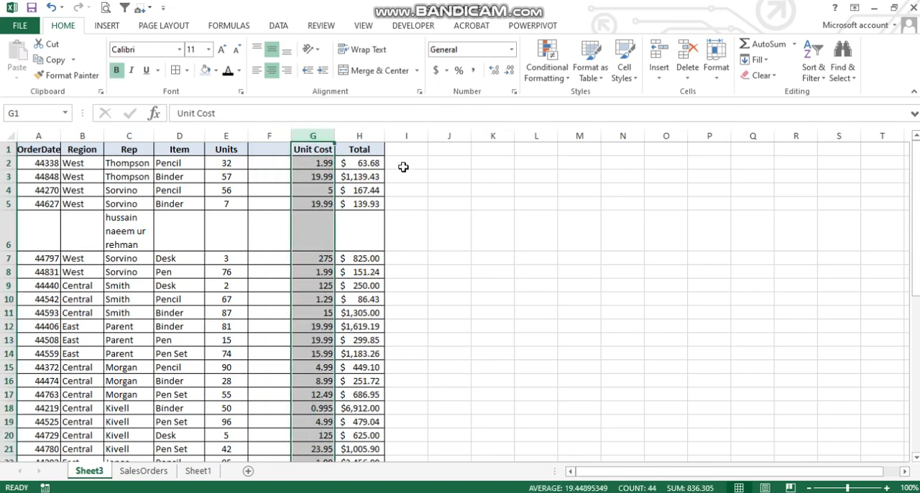
pyautogui.moveTo(315, 135); pyautogui.dragTo(228, 135)
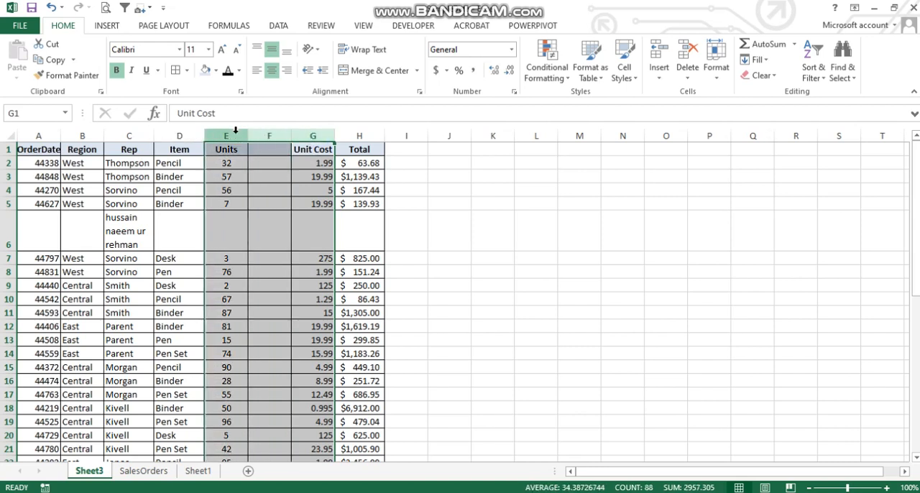
pyautogui.click(282, 133)
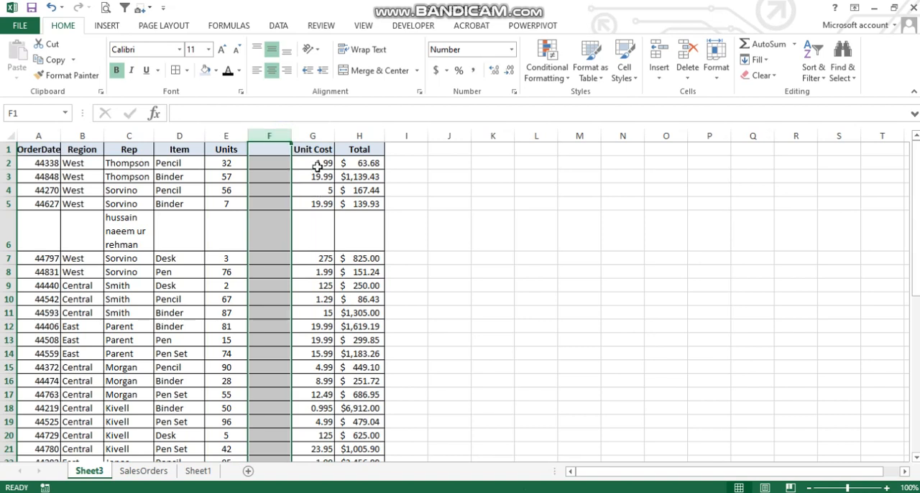
pyautogui.moveTo(320, 135); pyautogui.dragTo(243, 135)
pyautogui.rightClick(243, 135)
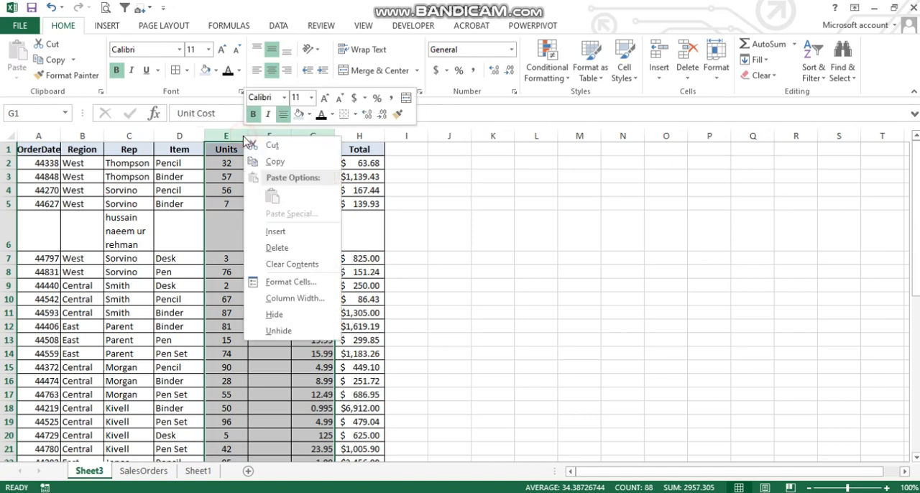
pyautogui.click(277, 317)
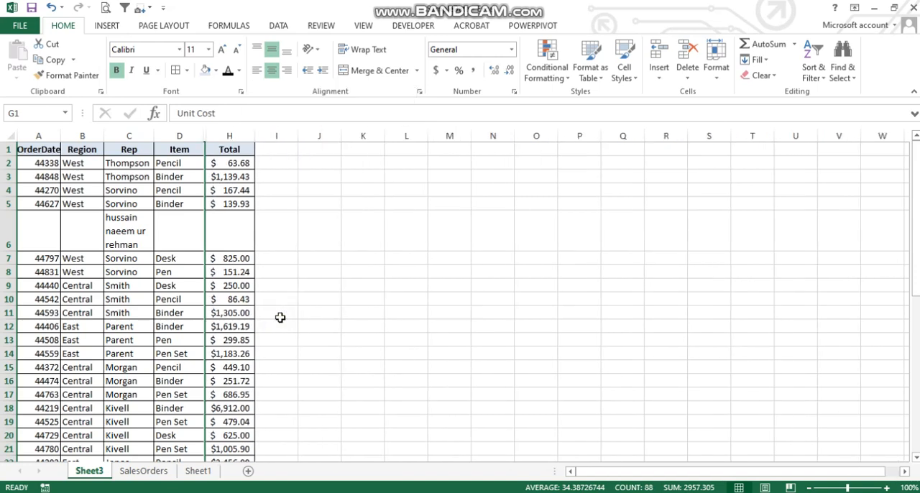
# Hide row 6, the row containing the wrapped name
pyautogui.click(3, 227)
pyautogui.rightClick(4, 226)
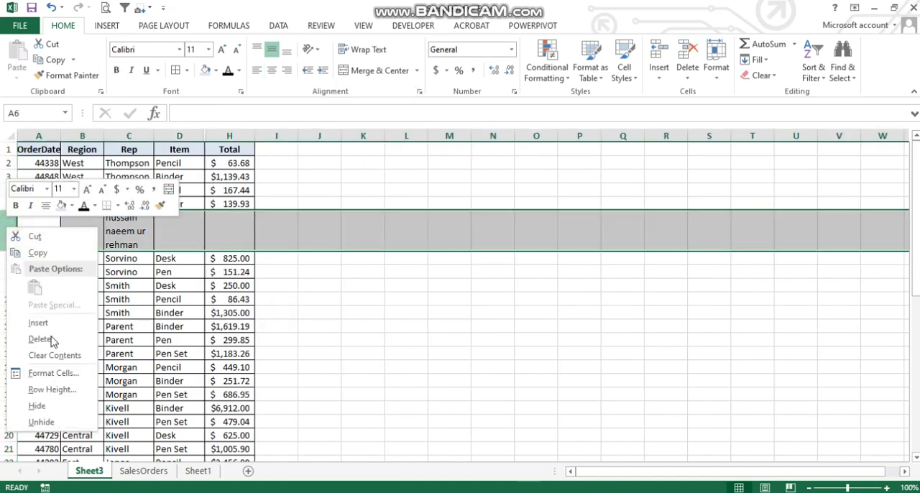
pyautogui.click(49, 407)
pyautogui.click(144, 257)
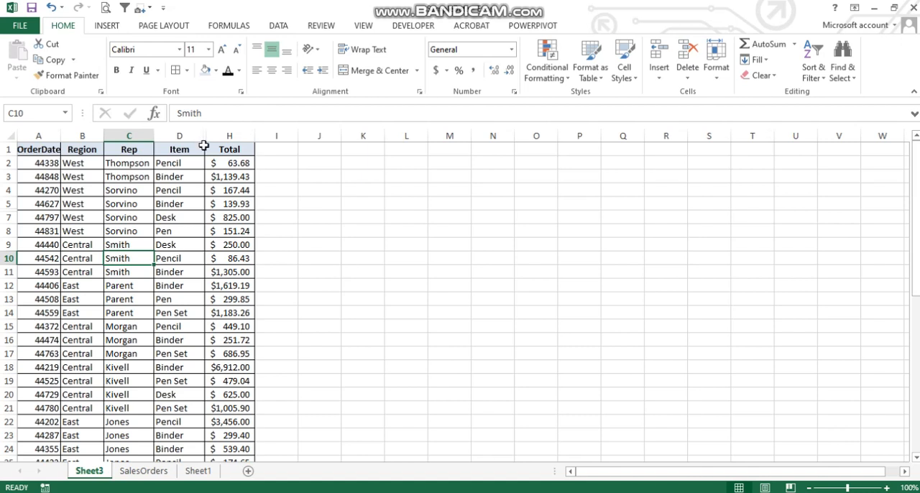
# Reveal the hidden Unit Cost column G from its border with column D and slightly narrow column D
pyautogui.doubleClick(205, 136)
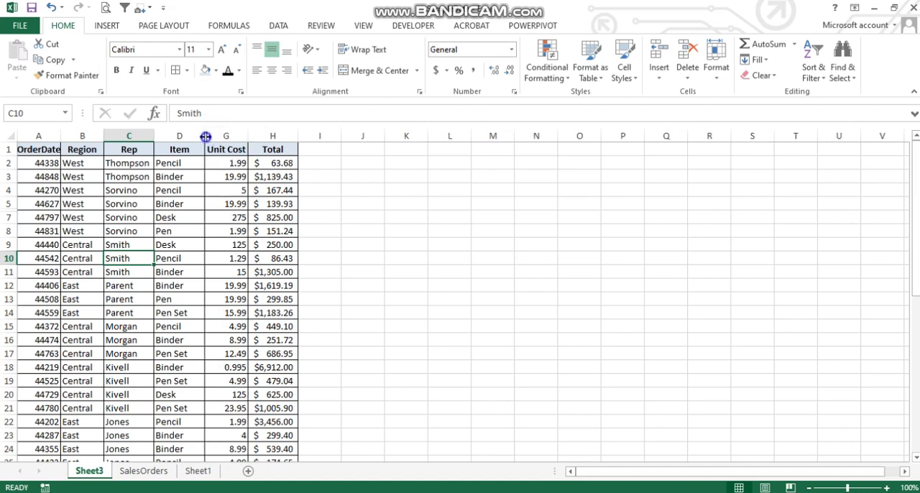
pyautogui.click(205, 137)
pyautogui.moveTo(202, 136); pyautogui.dragTo(190, 136)
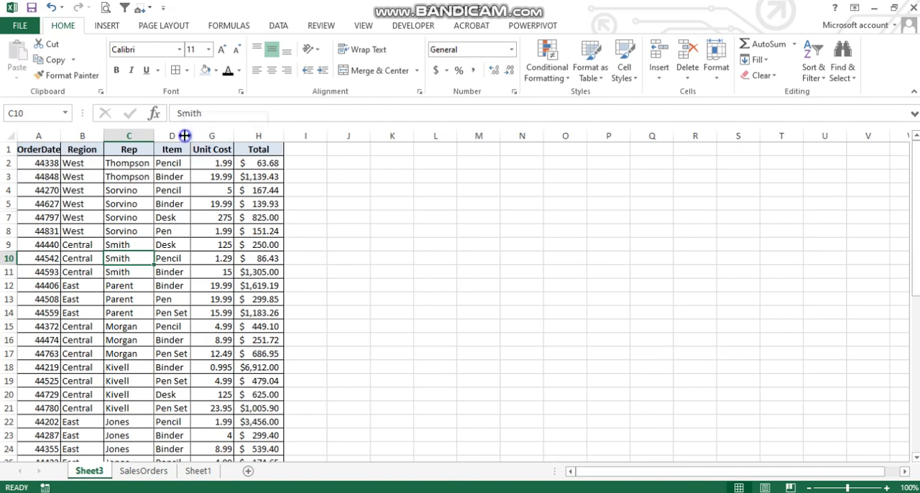
# Unhide columns E and F by selecting the columns from D to G around them
pyautogui.moveTo(205, 136); pyautogui.dragTo(181, 131)
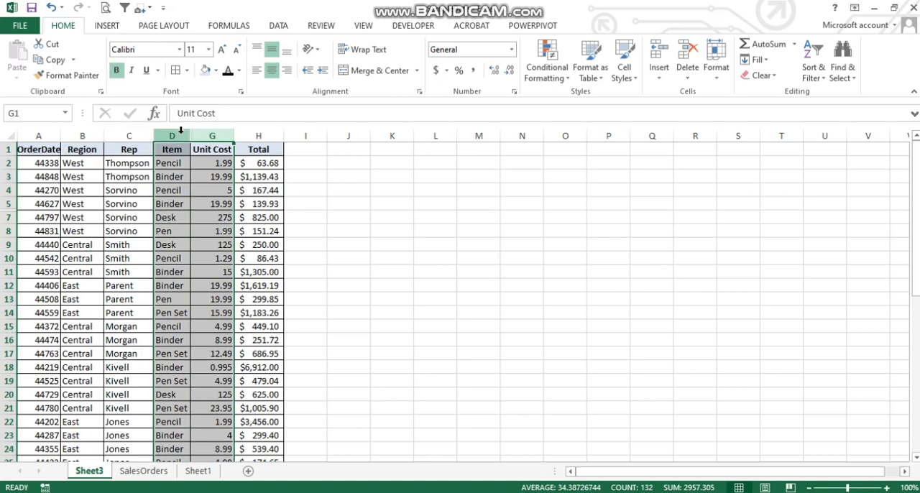
pyautogui.rightClick(181, 131)
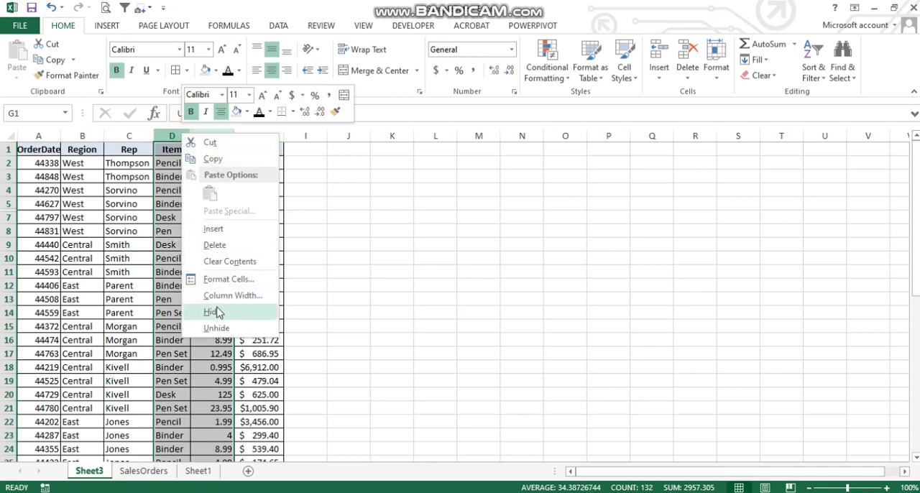
pyautogui.click(217, 328)
pyautogui.click(237, 187)
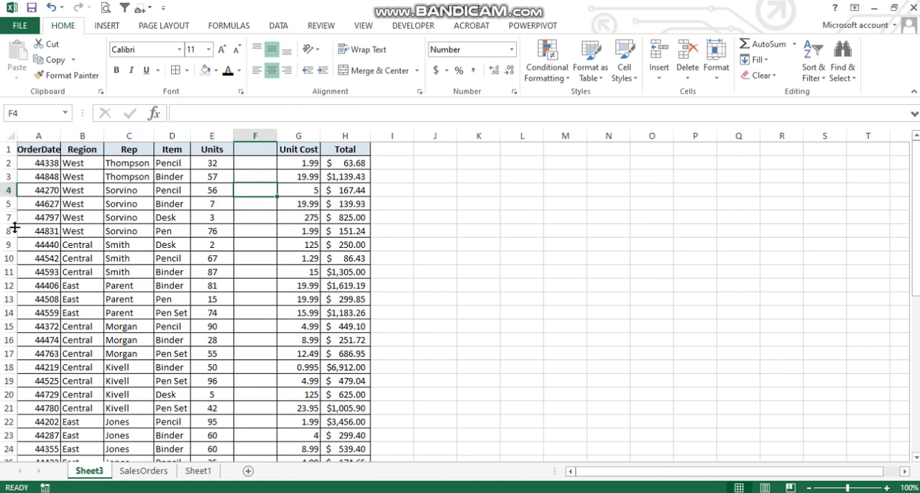
# Unhide row 6 by selecting rows 5 and 7 around it
pyautogui.moveTo(8, 191); pyautogui.dragTo(8, 217)
pyautogui.click(8, 197)
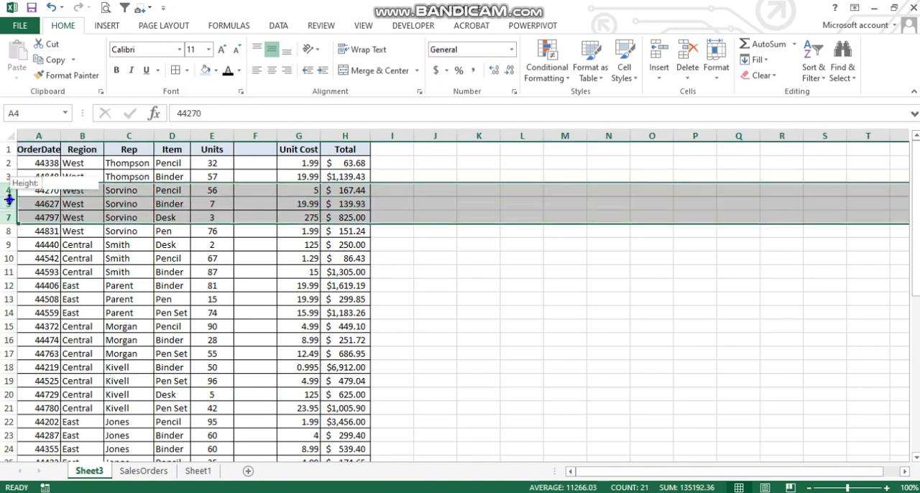
pyautogui.click(8, 204)
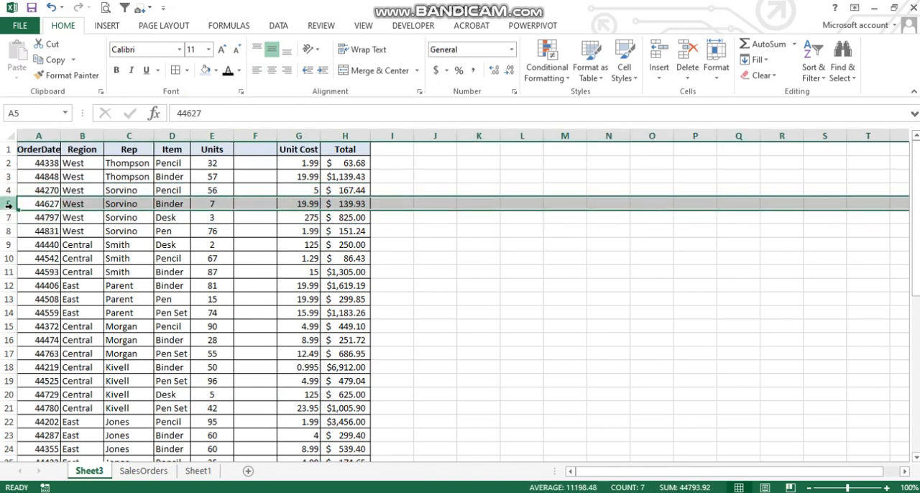
pyautogui.moveTo(12, 204); pyautogui.dragTo(8, 218)
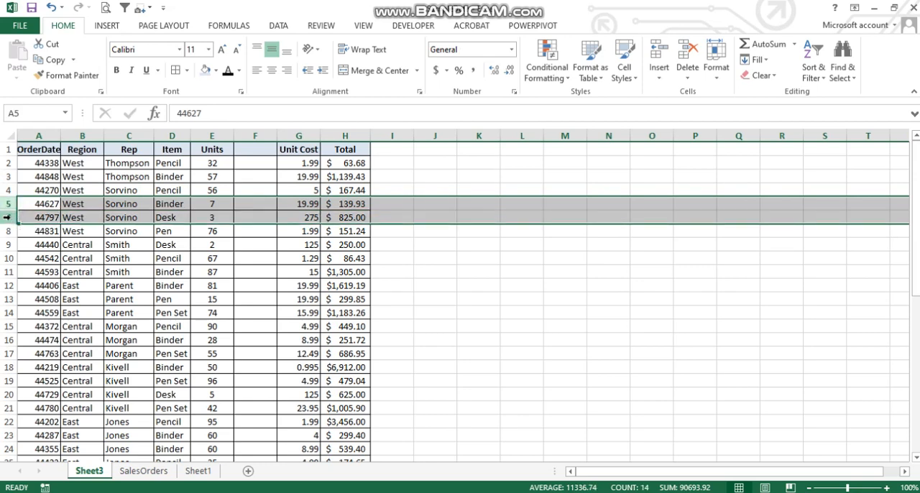
pyautogui.rightClick(9, 218)
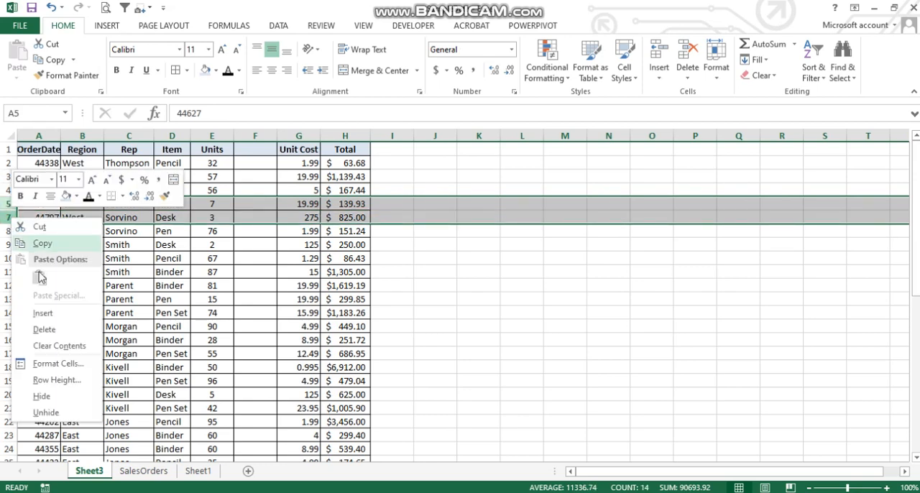
pyautogui.click(46, 413)
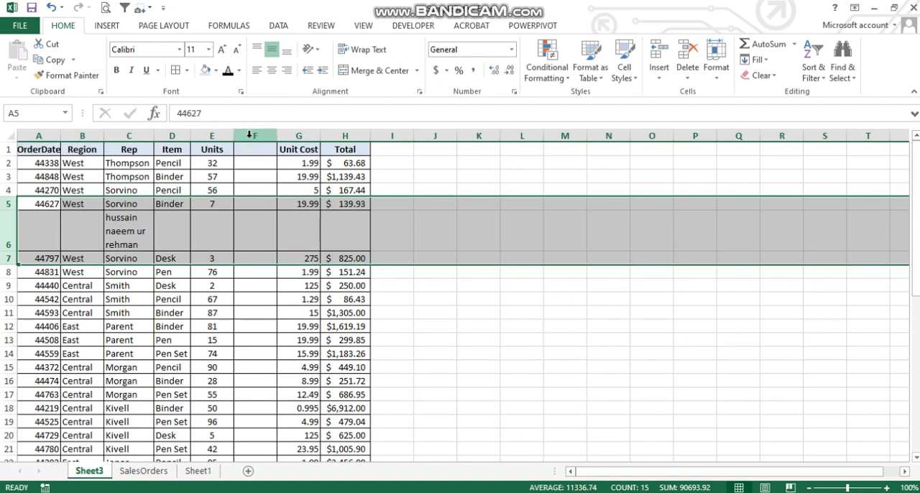
# Delete the whole of row 6, the row containing the wrapped name
pyautogui.click(7, 227)
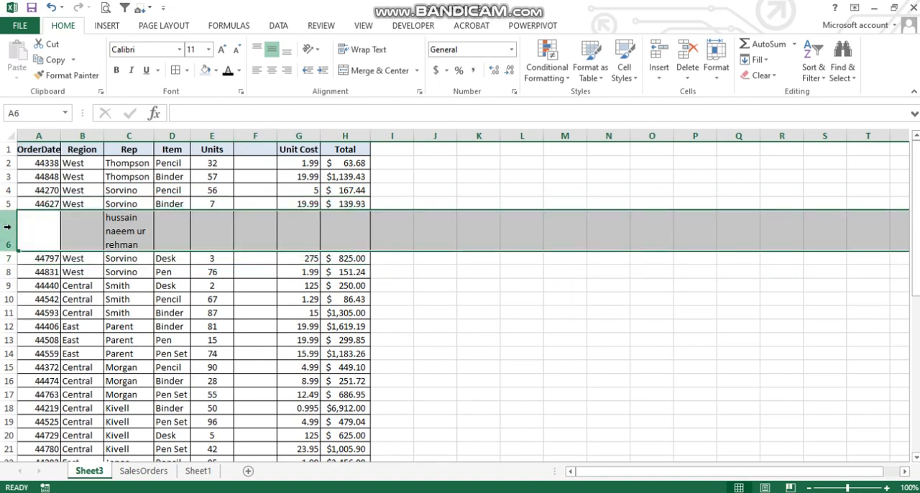
pyautogui.rightClick(9, 229)
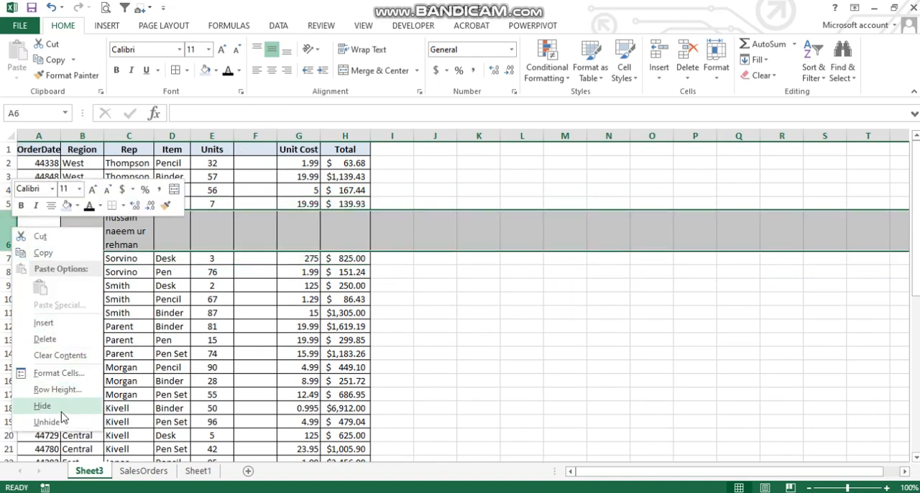
pyautogui.click(36, 340)
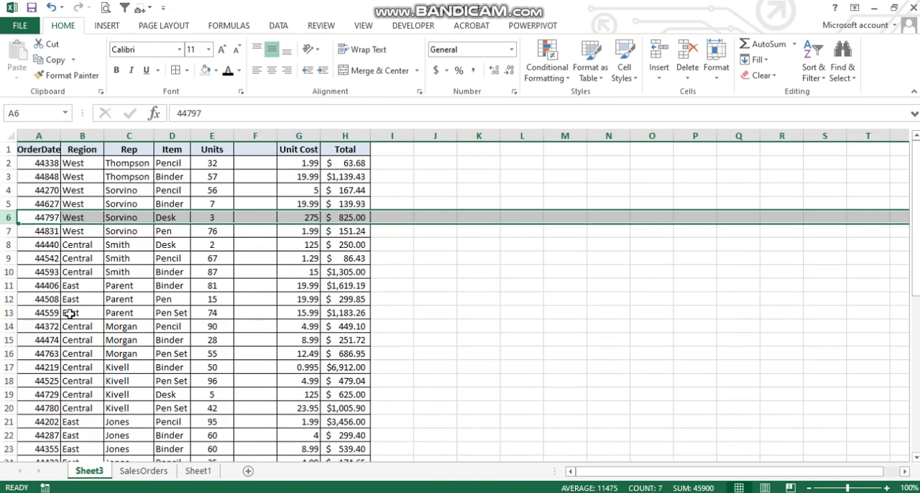
# Delete the empty column F between Units and Unit Cost, and clear the column selection
pyautogui.click(257, 136)
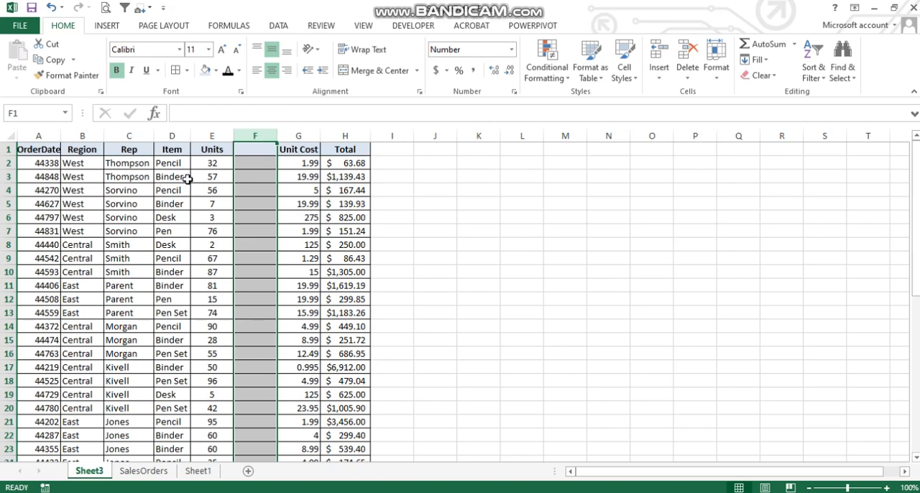
pyautogui.hotkey('ctrl', '-')
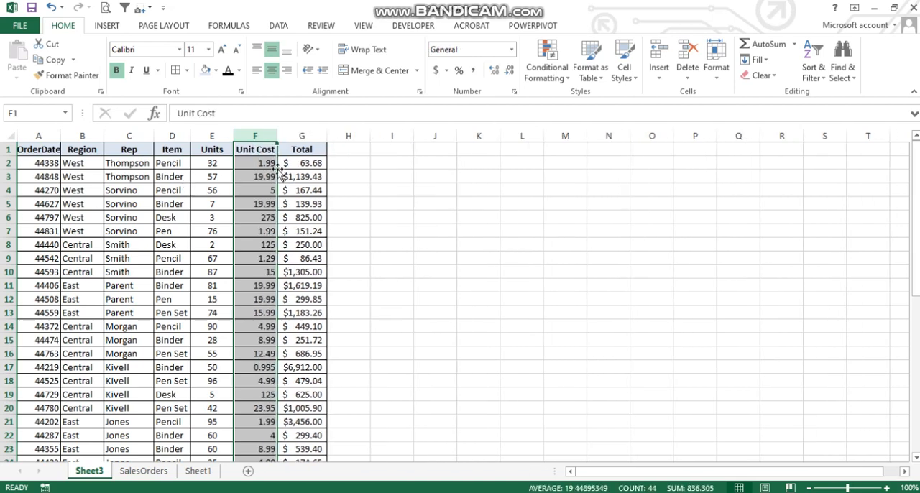
pyautogui.click(179, 200)
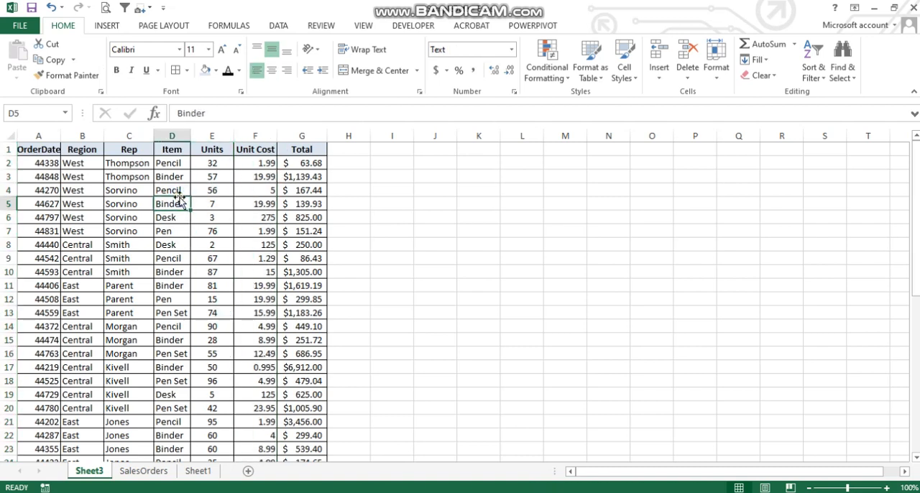